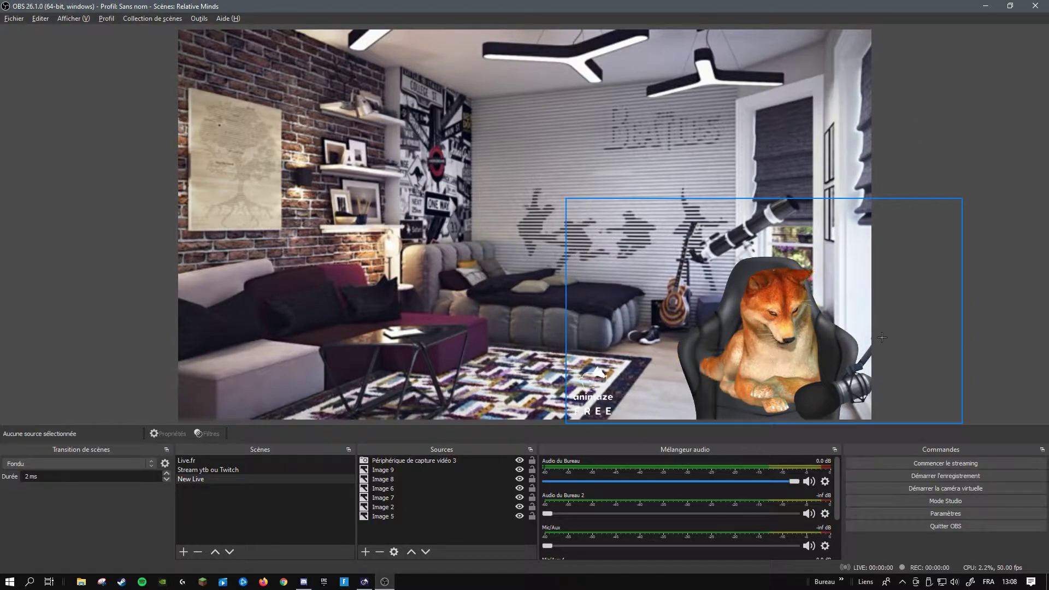
- Nudge the video capture device source slightly downward in the New Live scene and deselect it
left_click_drag(687, 397, 687, 401)
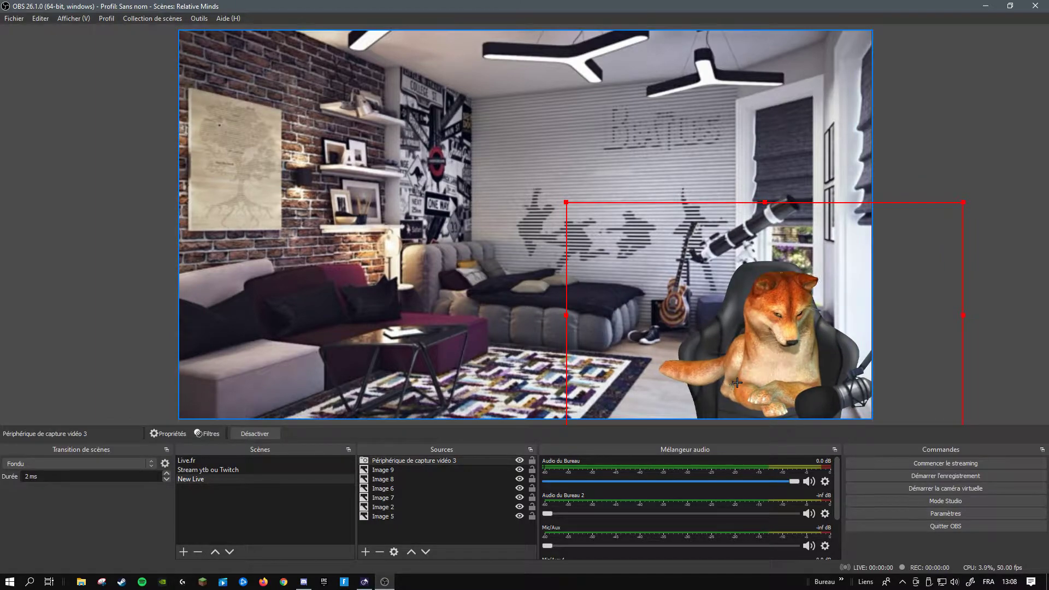
left_click(1011, 274)
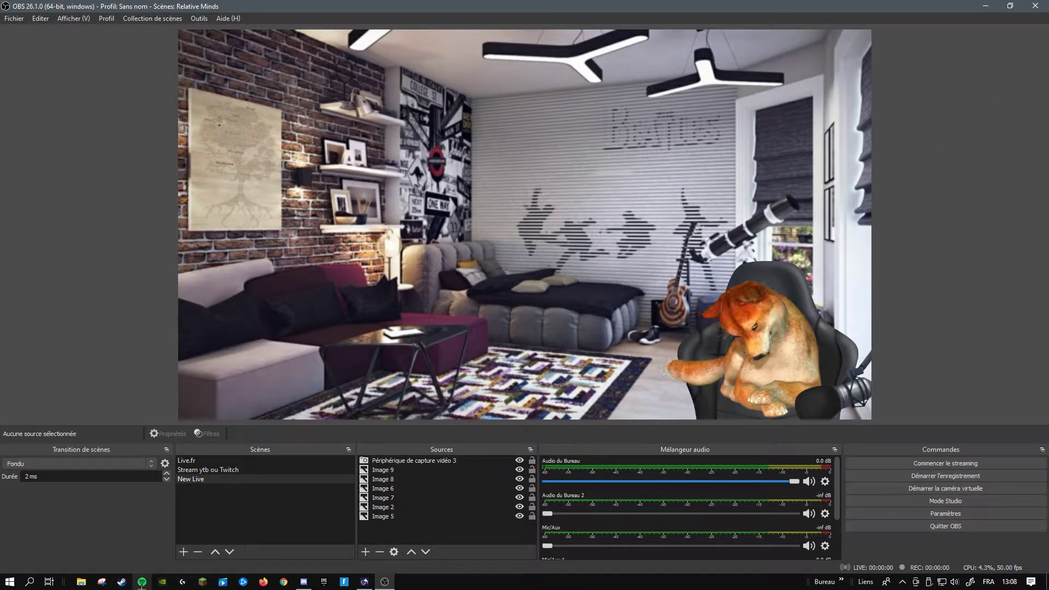
- Switch to Steam, maximize its window and search the store for Animaze
left_click(121, 581)
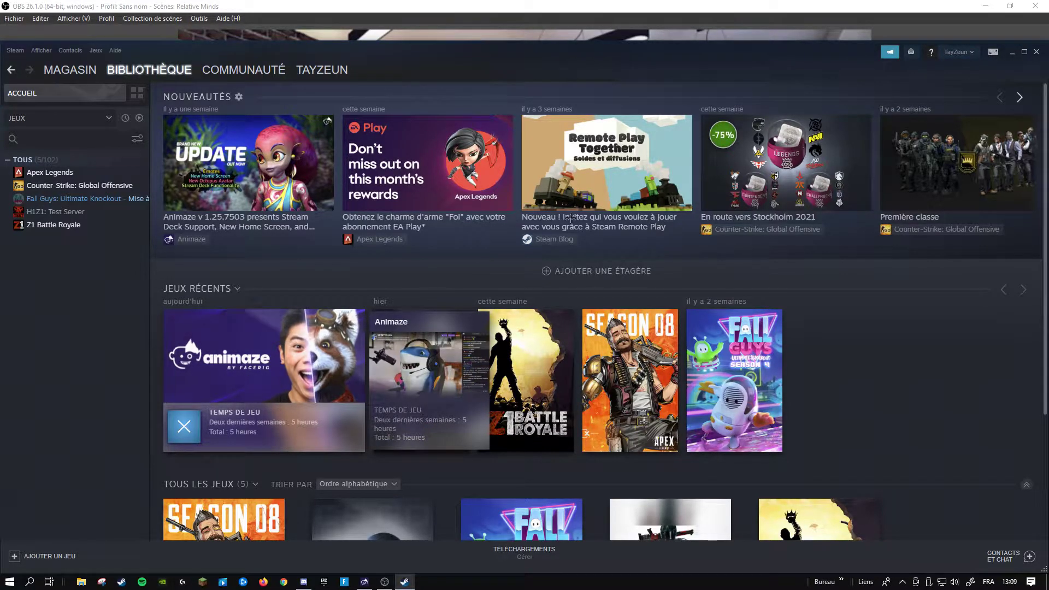
left_click(70, 69)
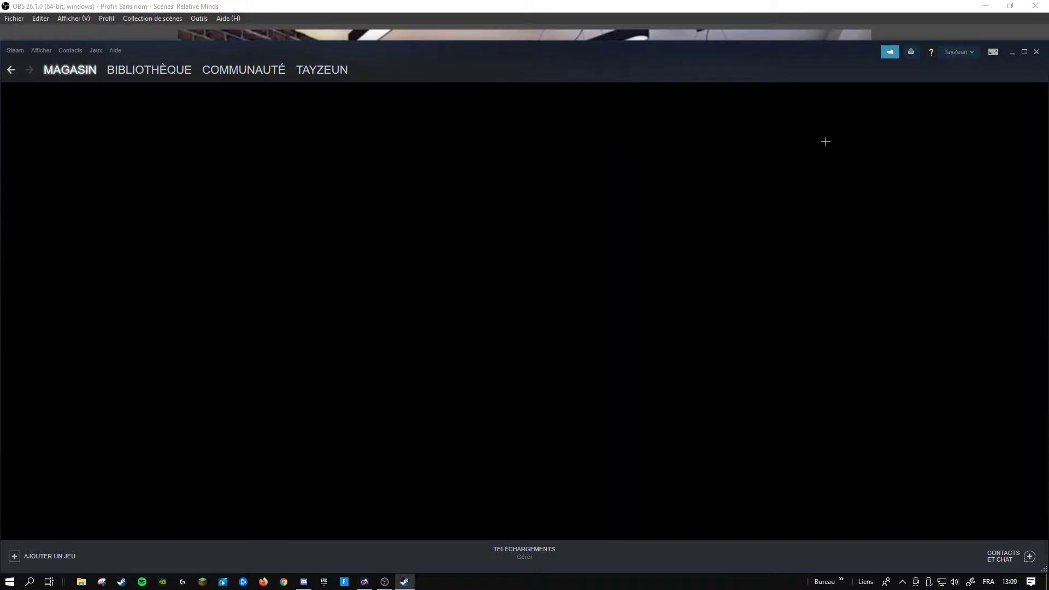
left_click(1024, 52)
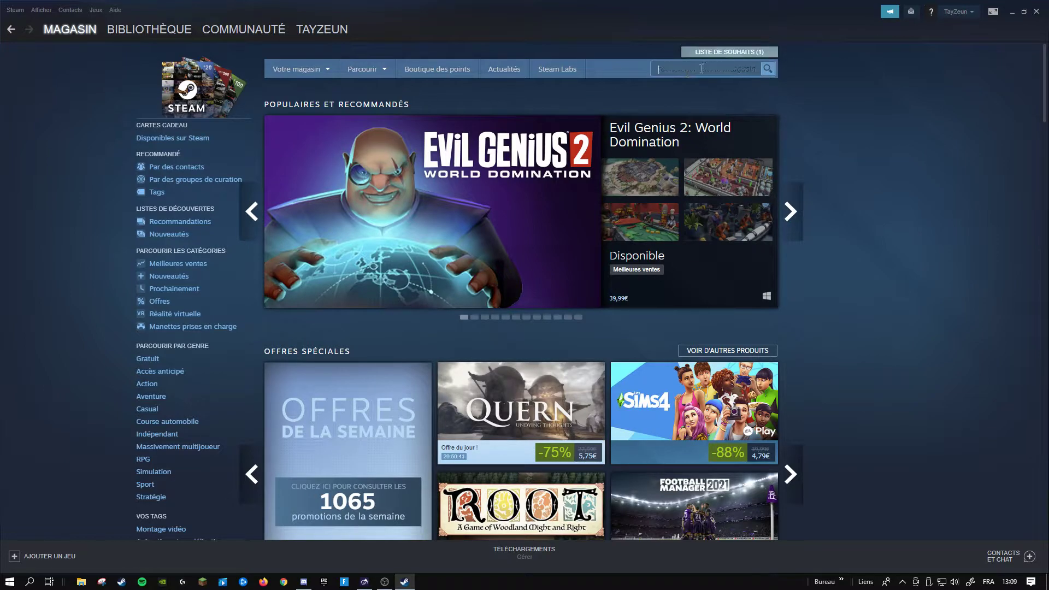
left_click(701, 70)
type("aNIMAZE")
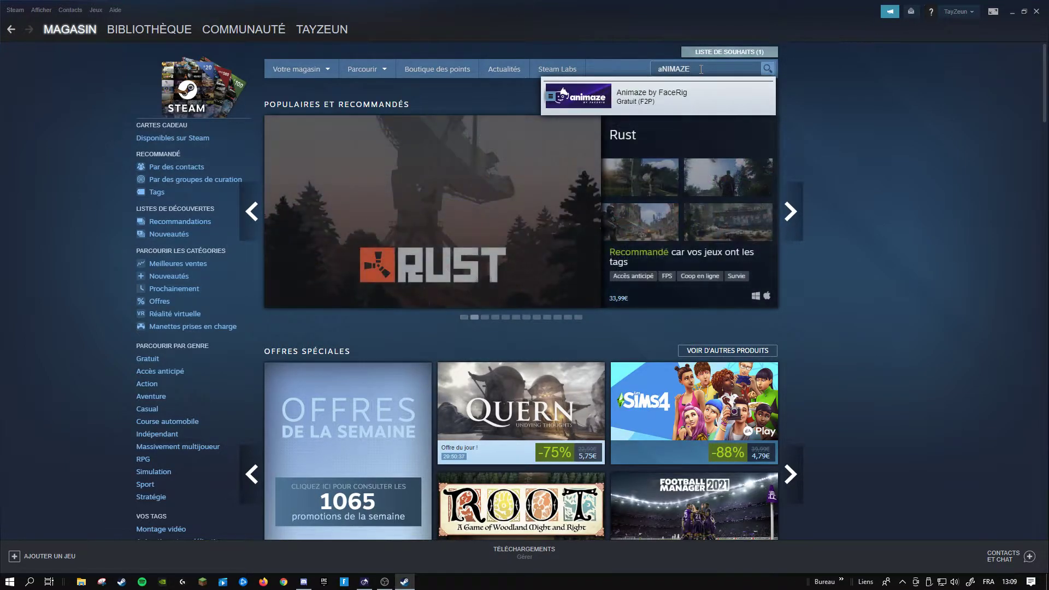
key("Return")
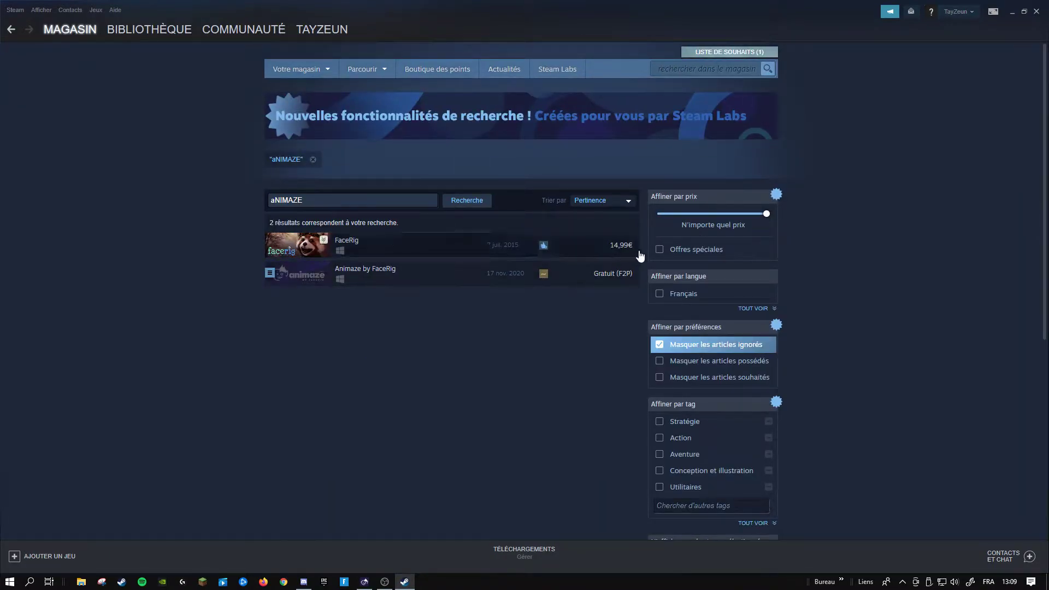
- Open the Animaze by FaceRig store page and review it down to the free download offer
mouse_move(323, 245)
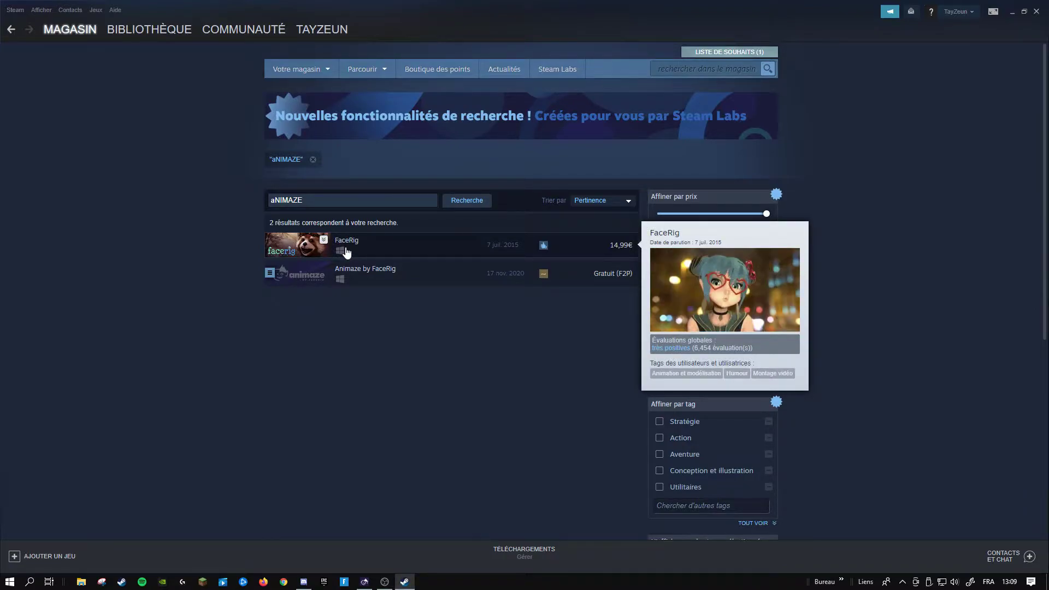
mouse_move(381, 289)
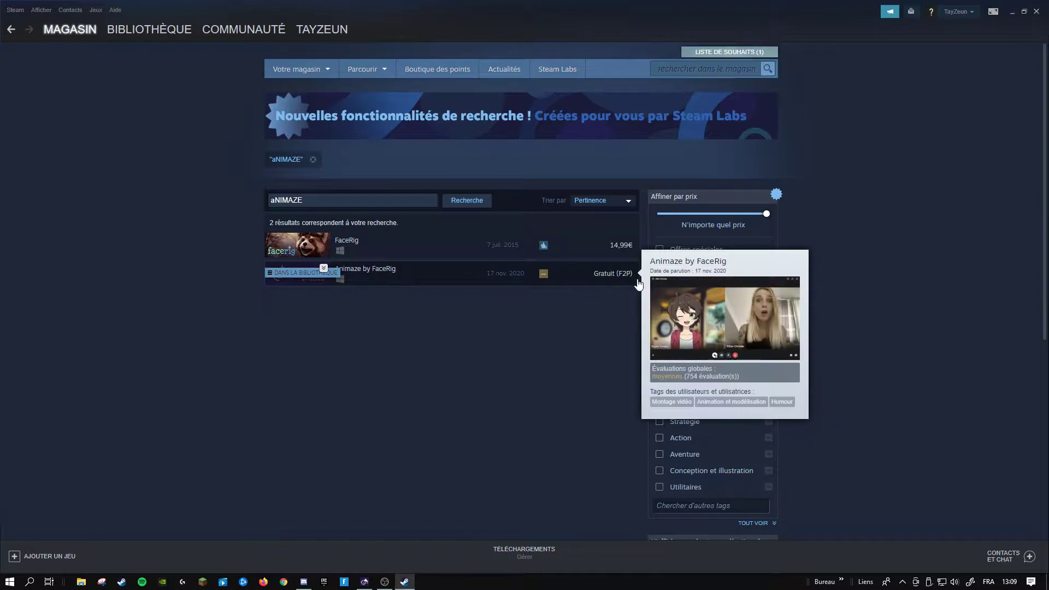
left_click(463, 284)
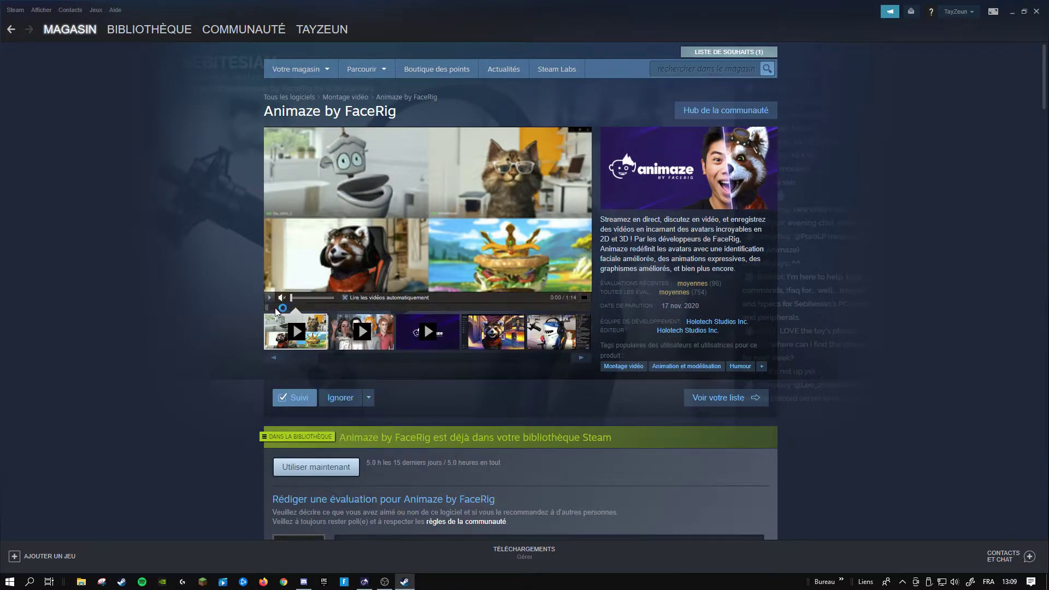
scroll(371, 388, "down", 5)
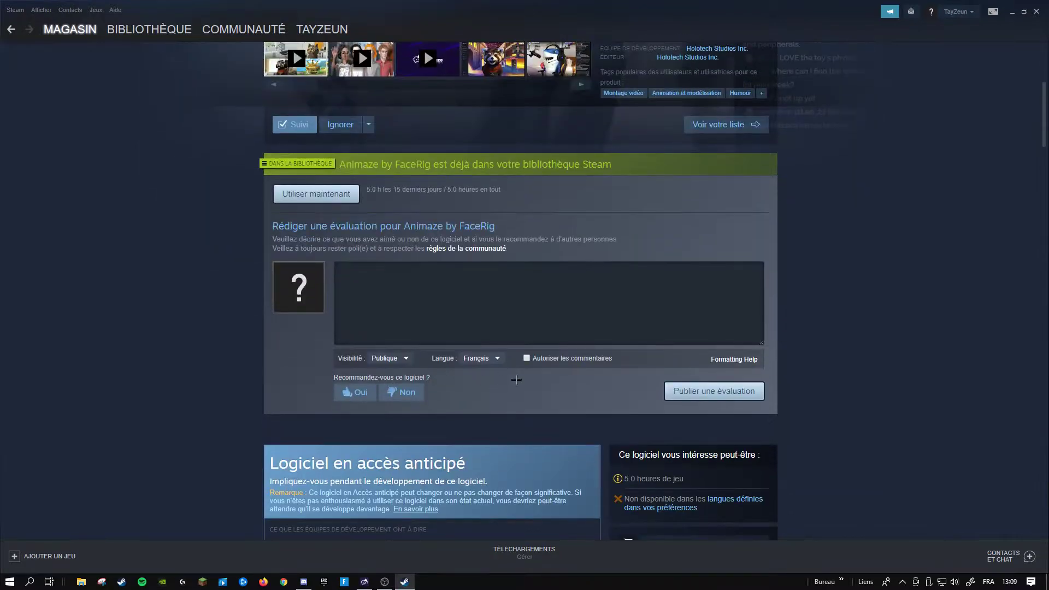
scroll(465, 405, "down", 7)
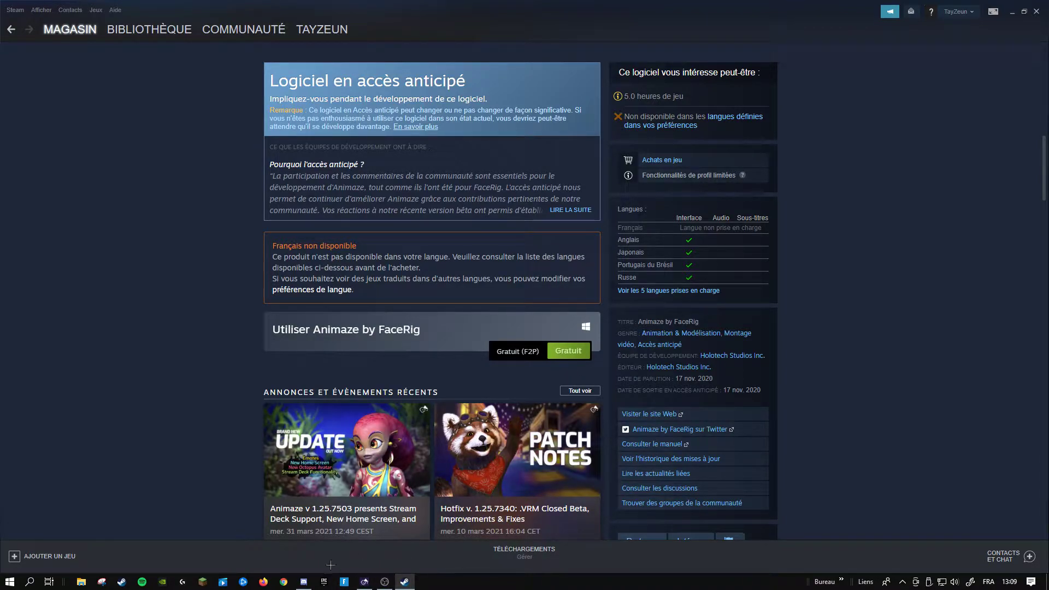
- Minimize Steam and OBS, and maximize the AnimazeDesktop window
left_click(1011, 11)
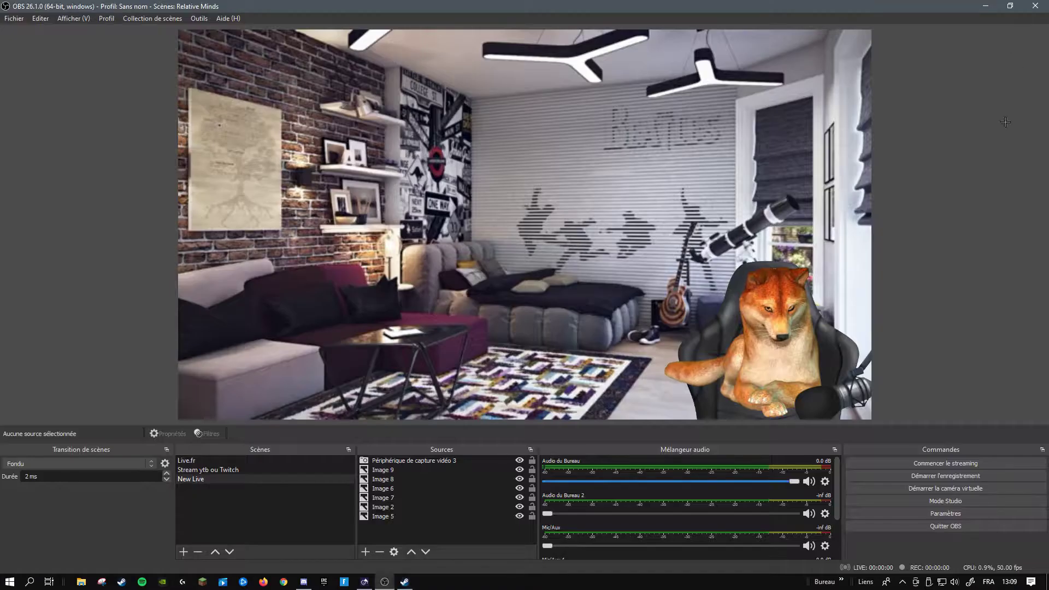
left_click(985, 6)
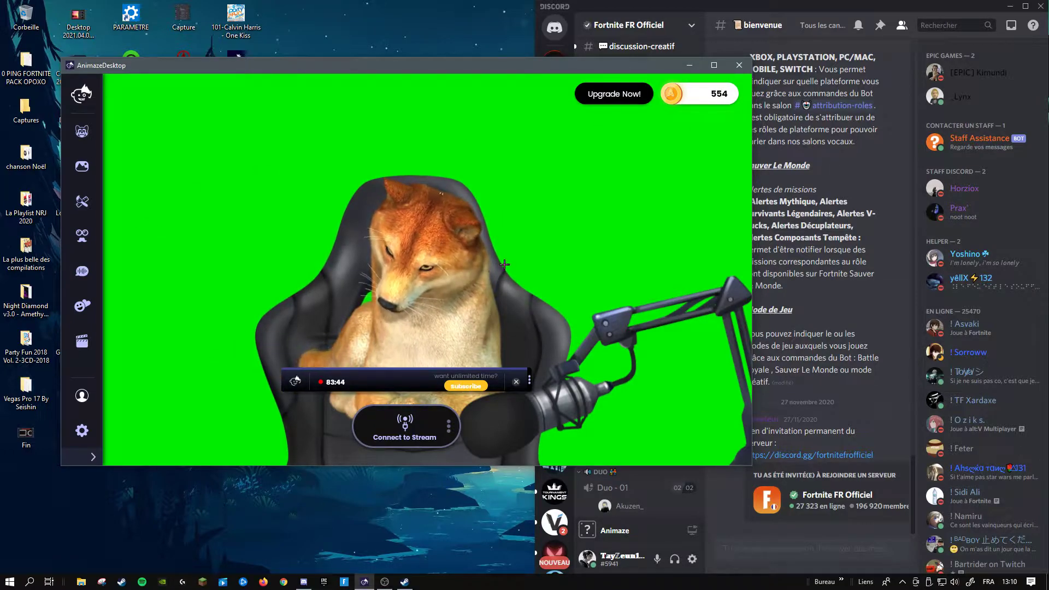
left_click(714, 65)
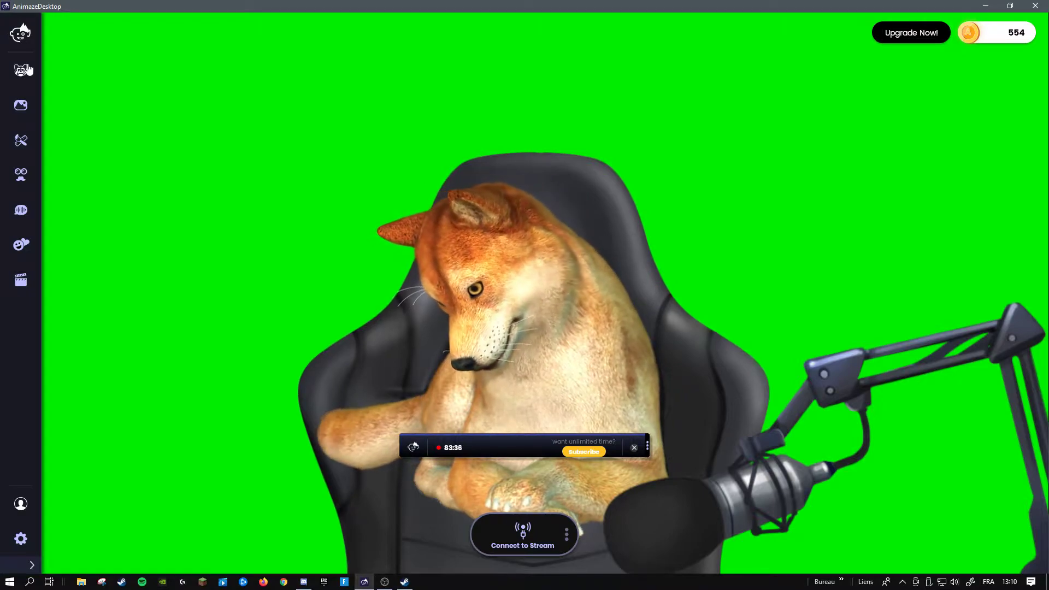
- Open the avatar selection and browse the popular avatars, including New Releases, Fluffy Friends and Funny Favorites
left_click(22, 69)
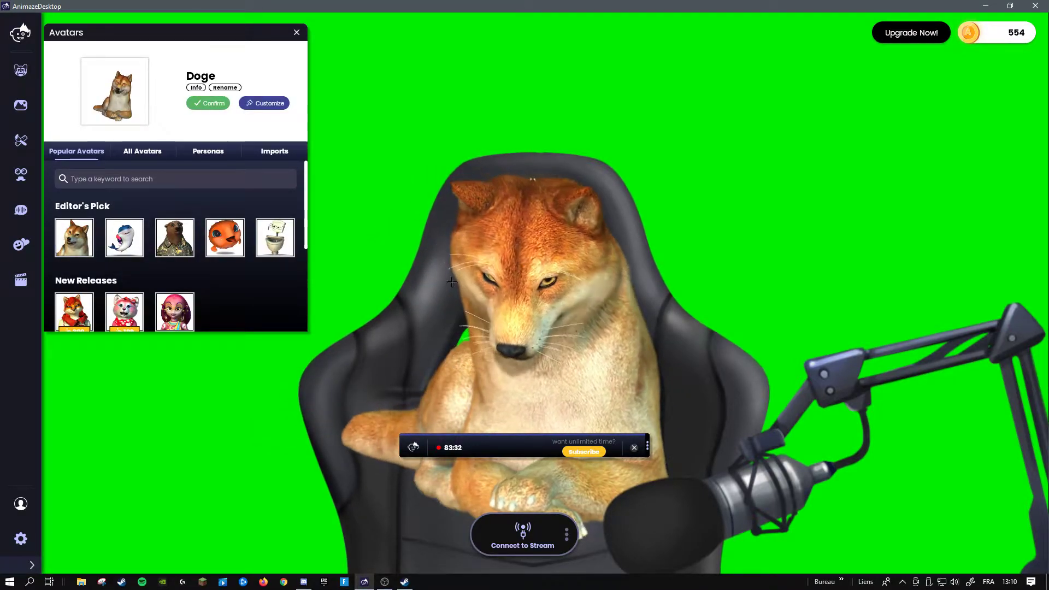
scroll(145, 172, "down", 3)
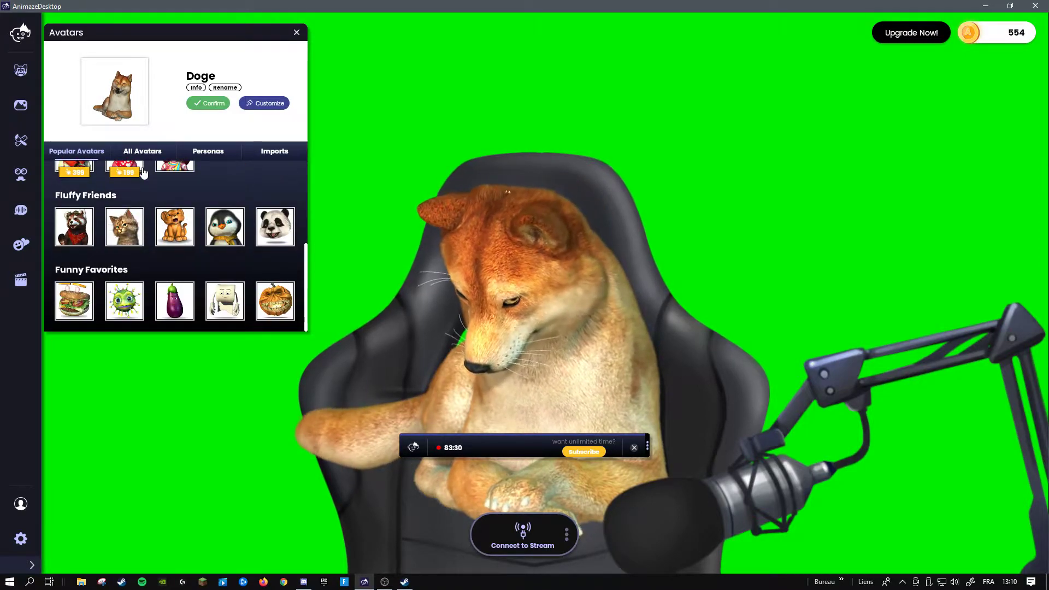
scroll(146, 171, "up", 1)
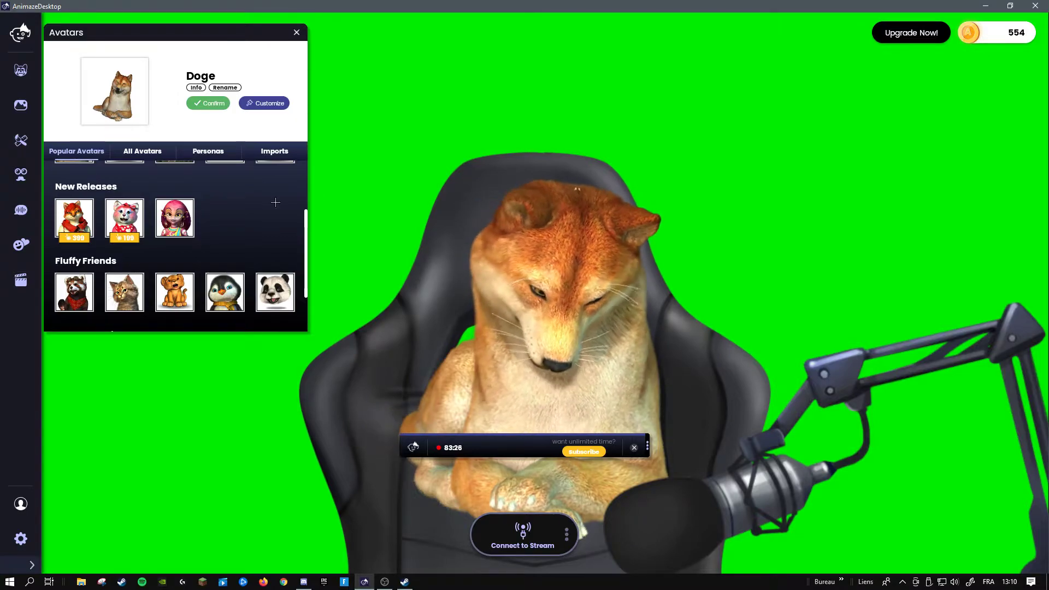
scroll(275, 203, "down", 1)
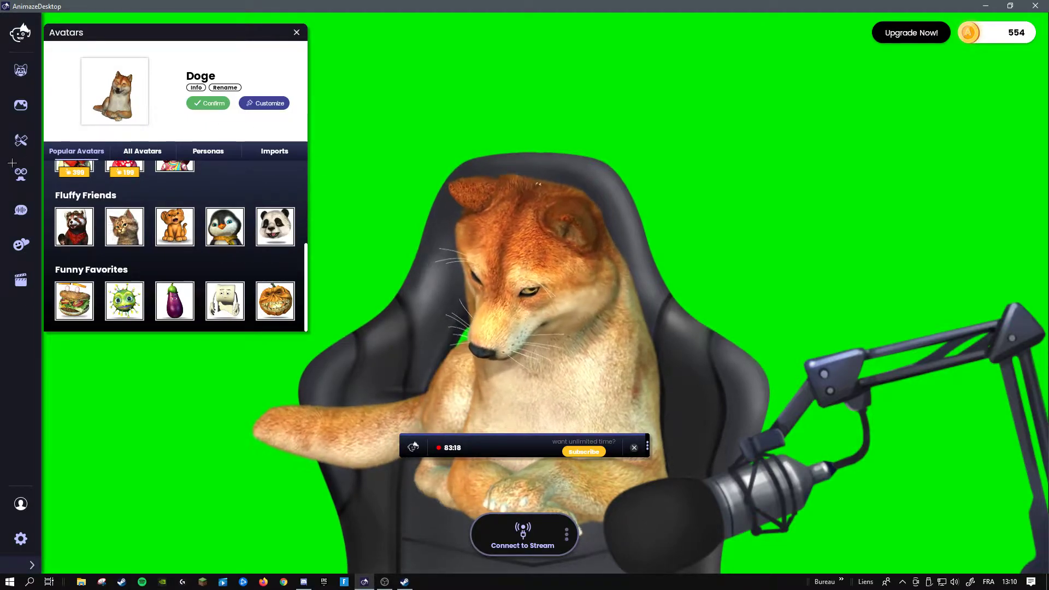
- Try the Sunset City background and switch back to the green-screen Stream background
left_click(21, 105)
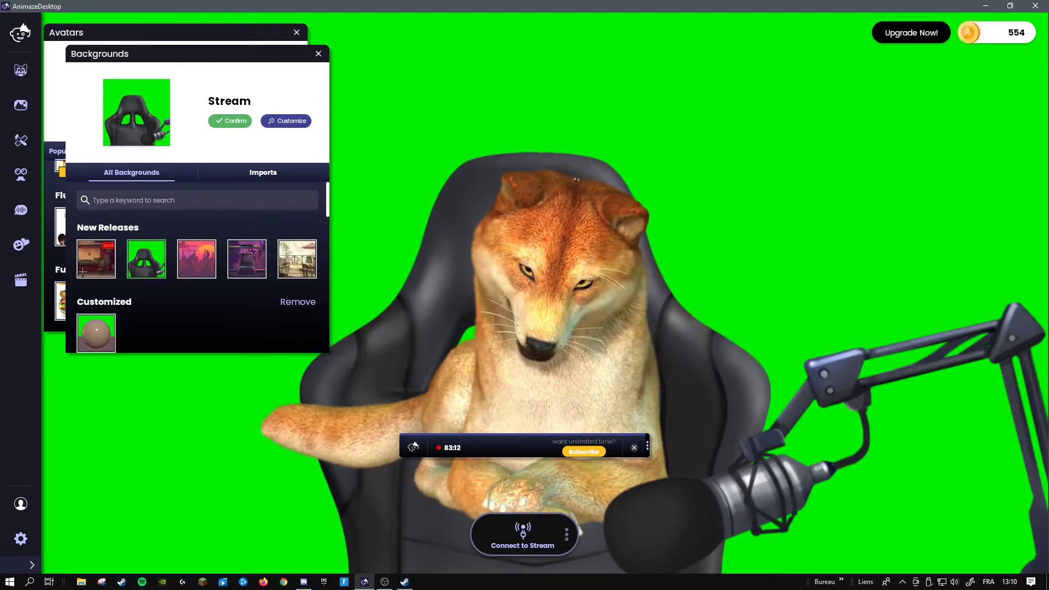
left_click(210, 267)
left_click(232, 121)
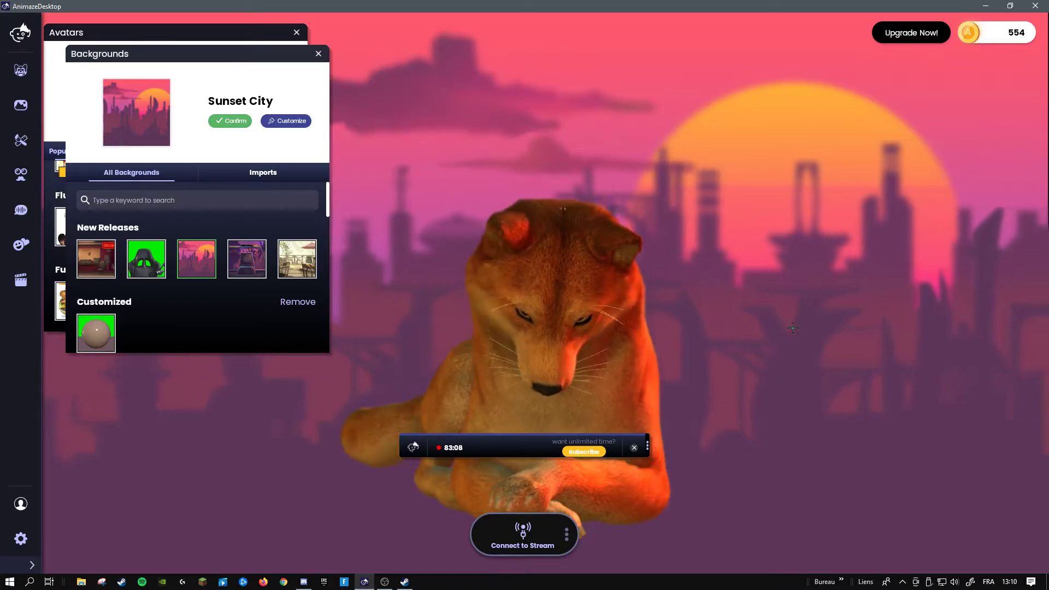
left_click(146, 259)
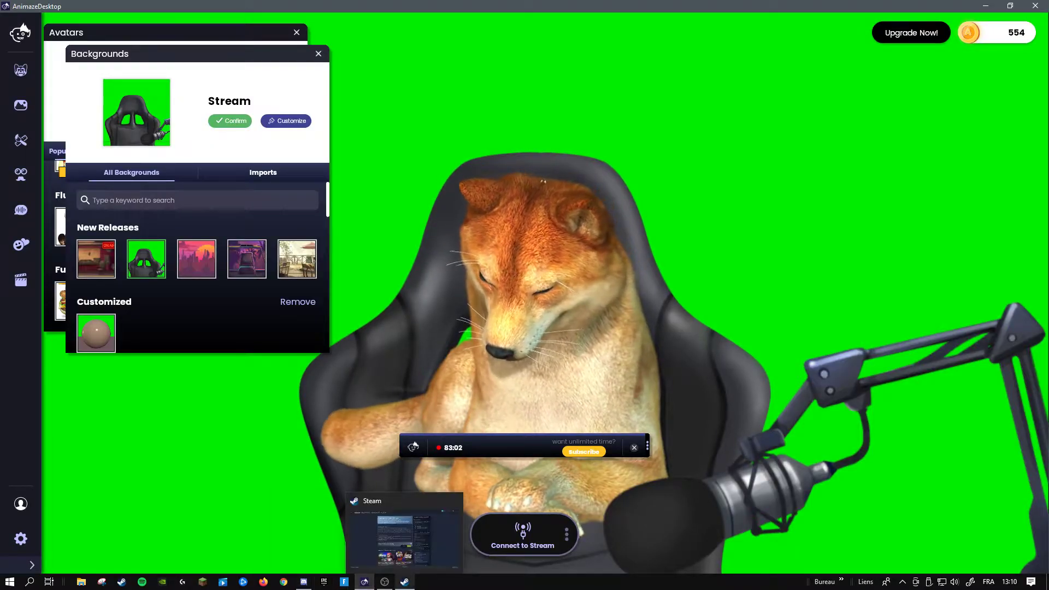
- Switch to OBS and move the avatar's video capture device source further left in the room scene
left_click(443, 540)
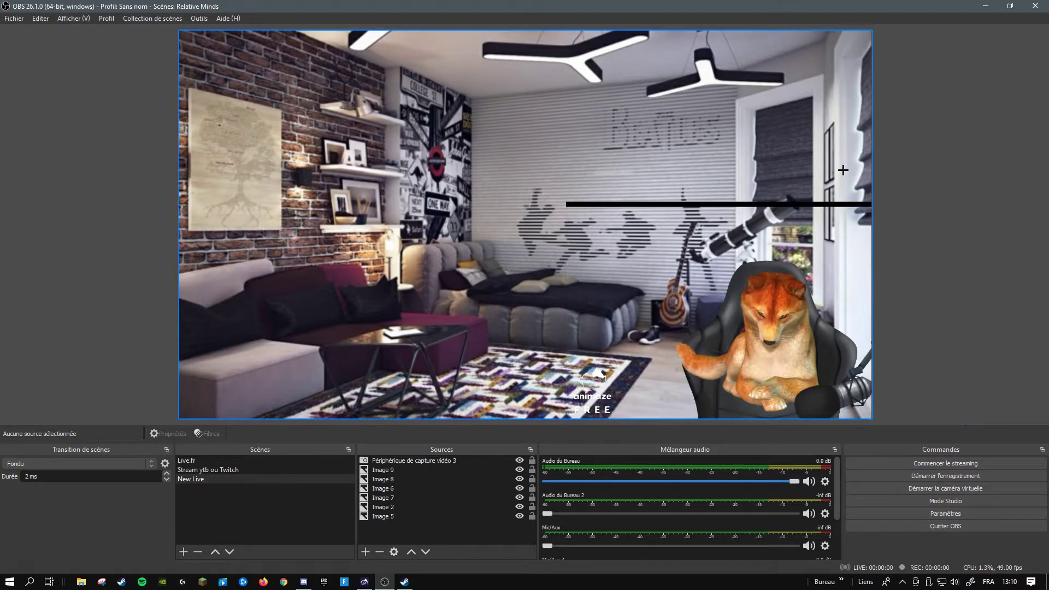
left_click(751, 214)
left_click(751, 215)
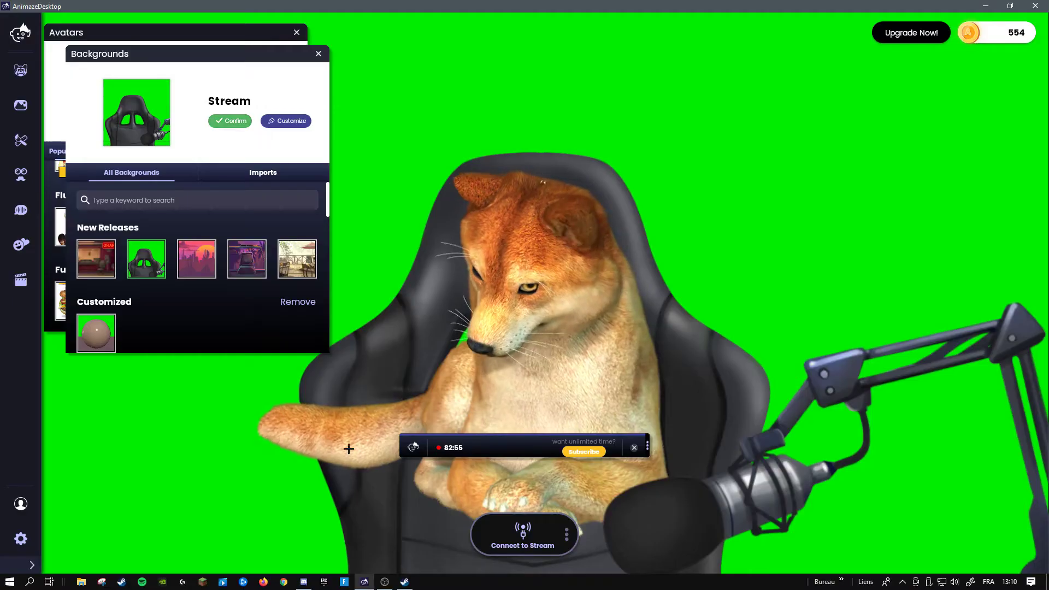
left_click(389, 585)
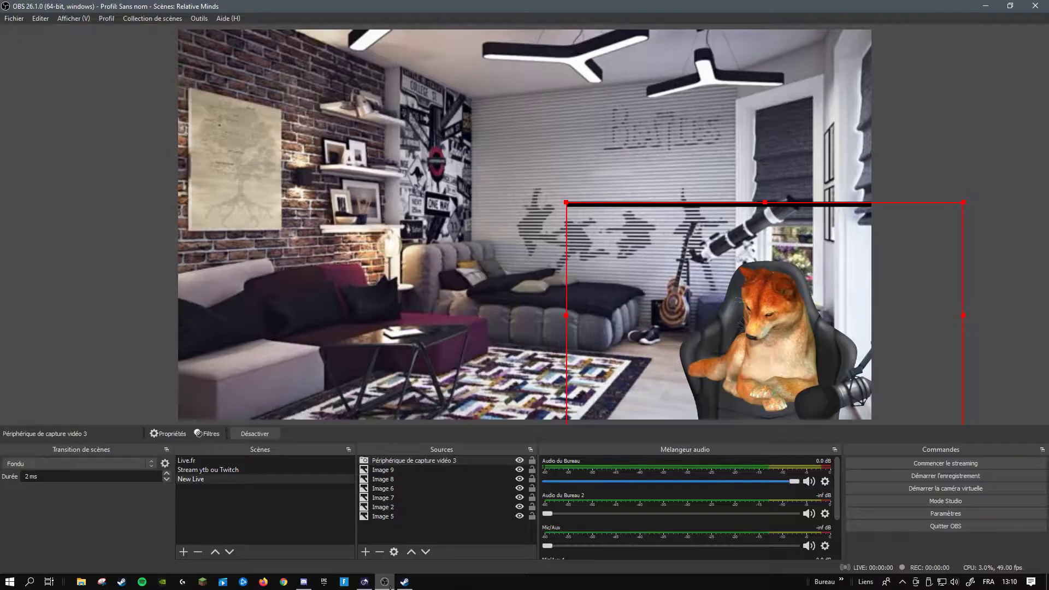
left_click_drag(702, 339, 647, 337)
left_click(576, 206)
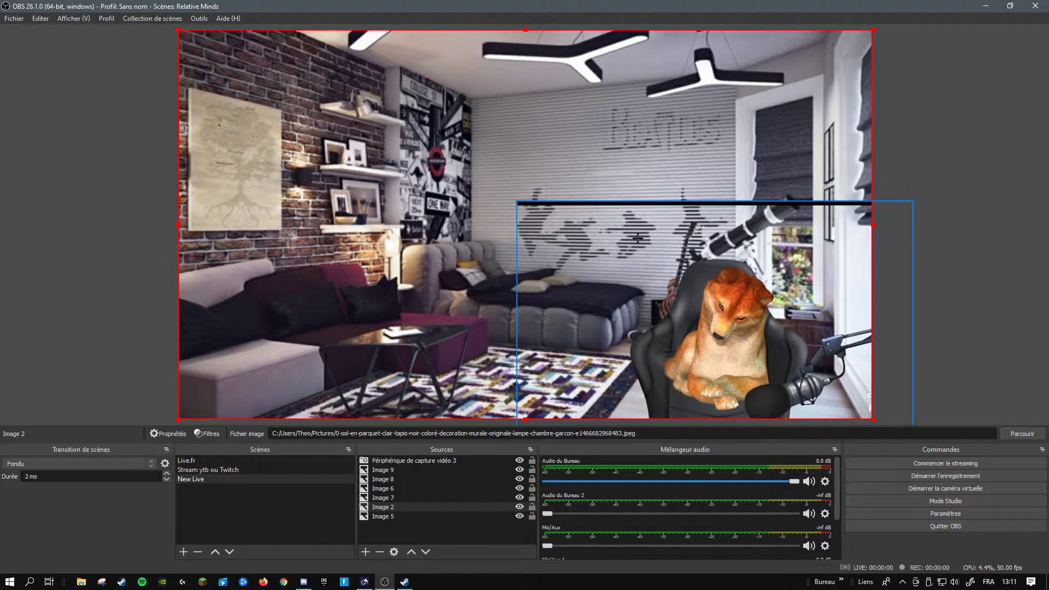
- Switch to Animaze and apply the Sunset Road background to the avatar
left_click(365, 581)
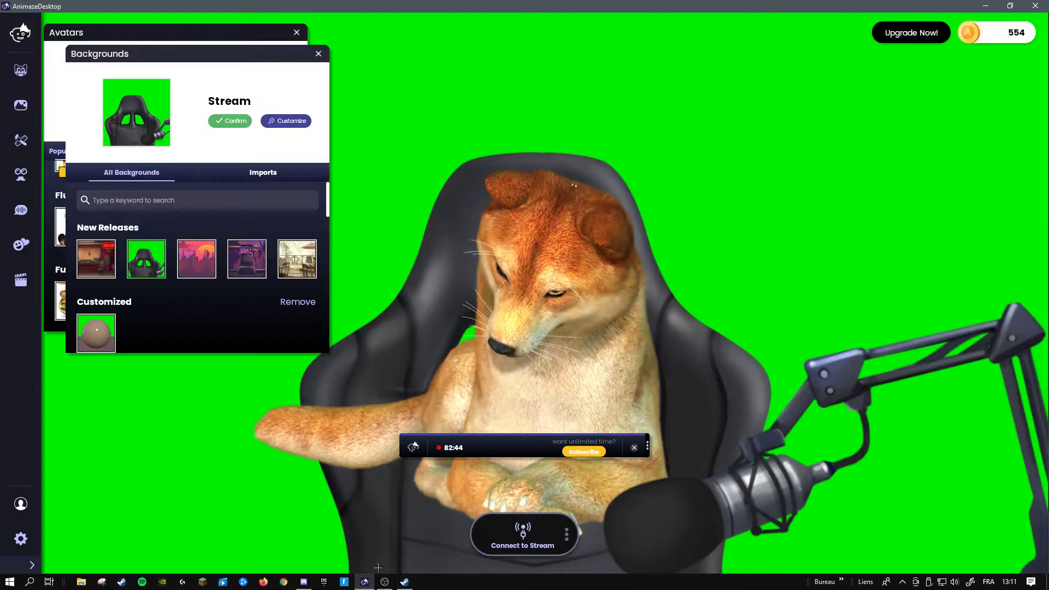
left_click(247, 259)
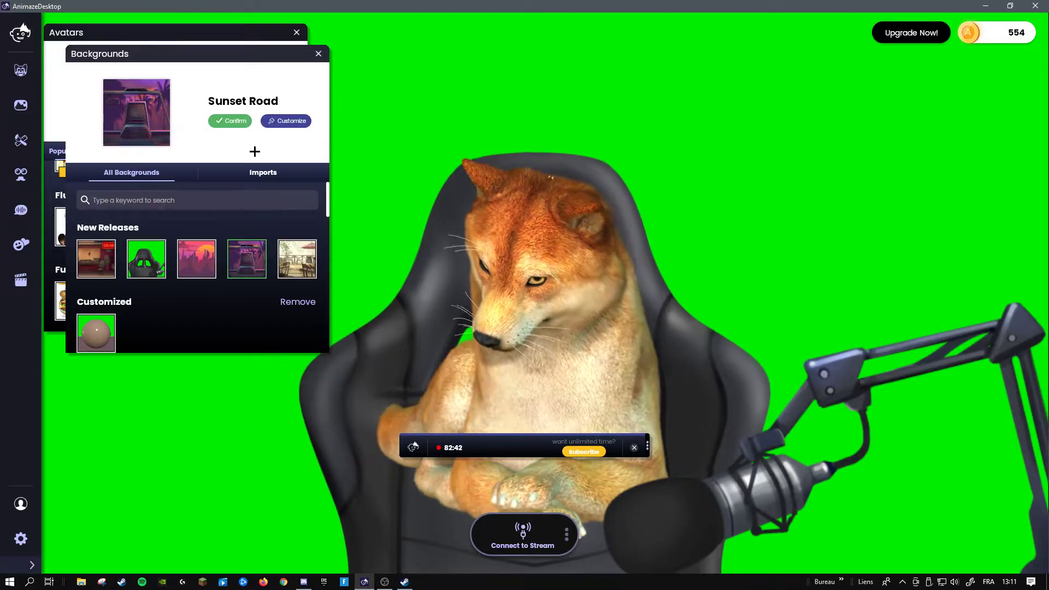
left_click(232, 121)
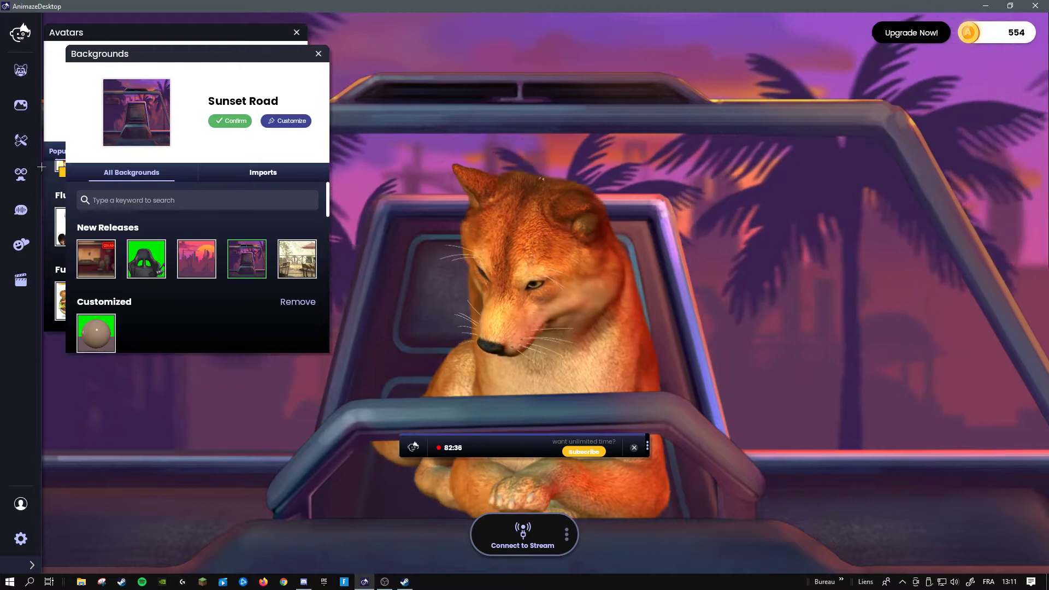
- Close the Avatars window and reapply the green-screen Stream background
left_click(317, 53)
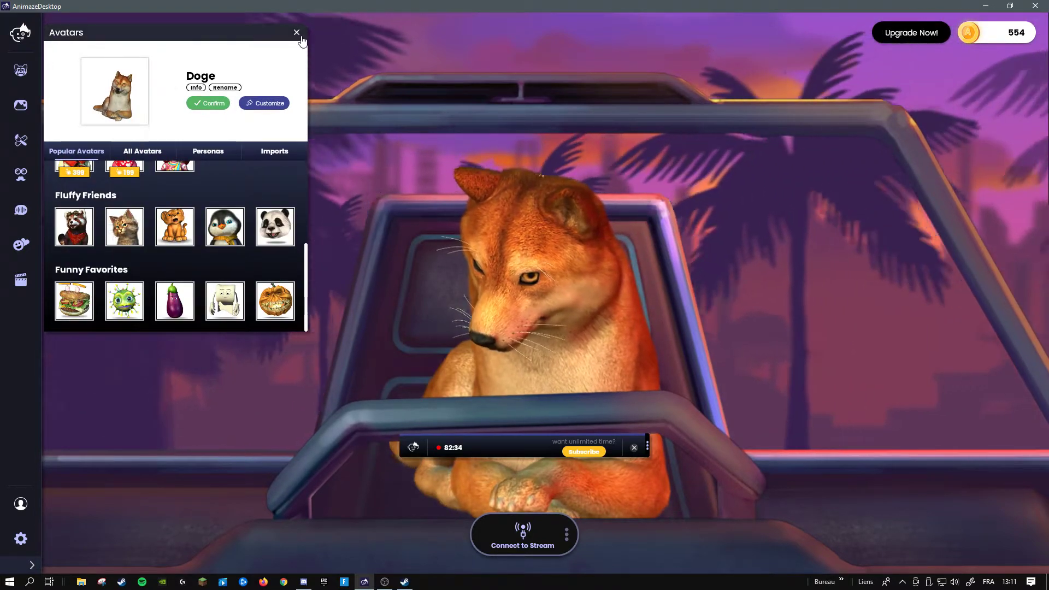
left_click(21, 105)
left_click(145, 259)
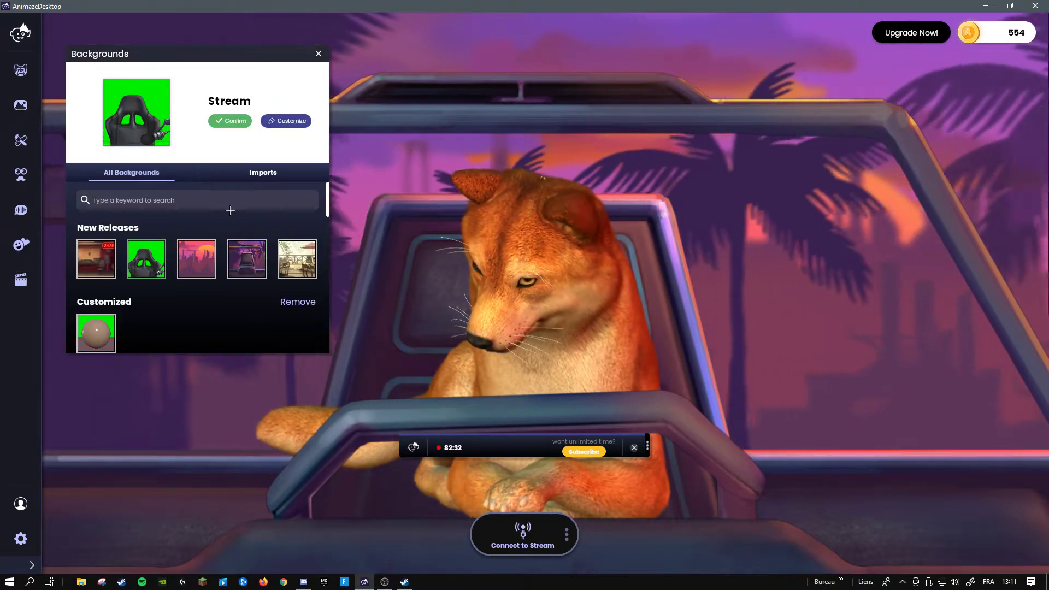
left_click(230, 121)
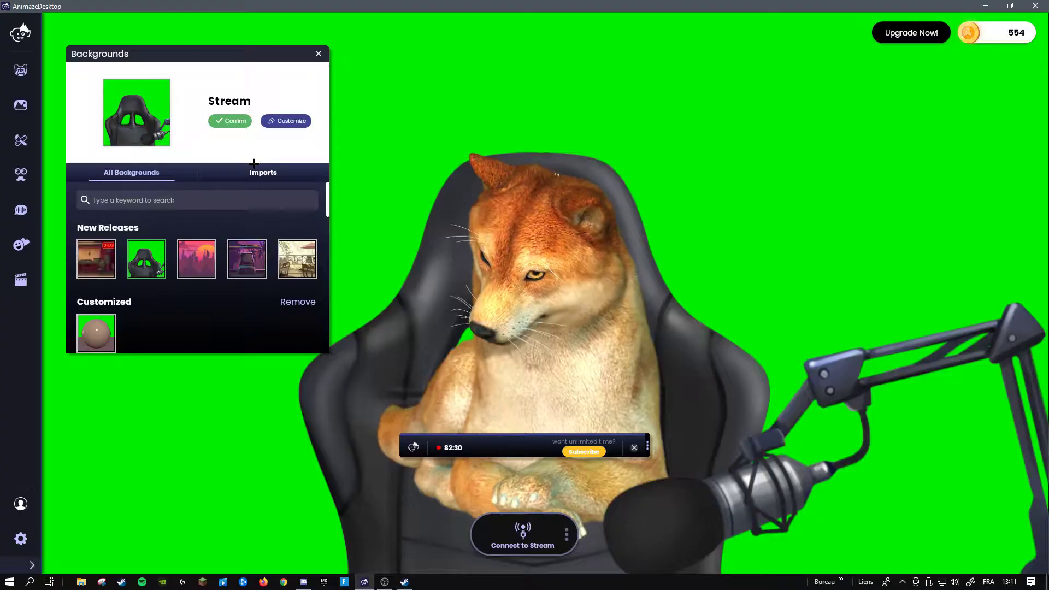
- Show the options for importing custom and photo backgrounds, check the avatar in the OBS scene and return to Animaze
left_click(260, 174)
scroll(143, 246, "down", 1)
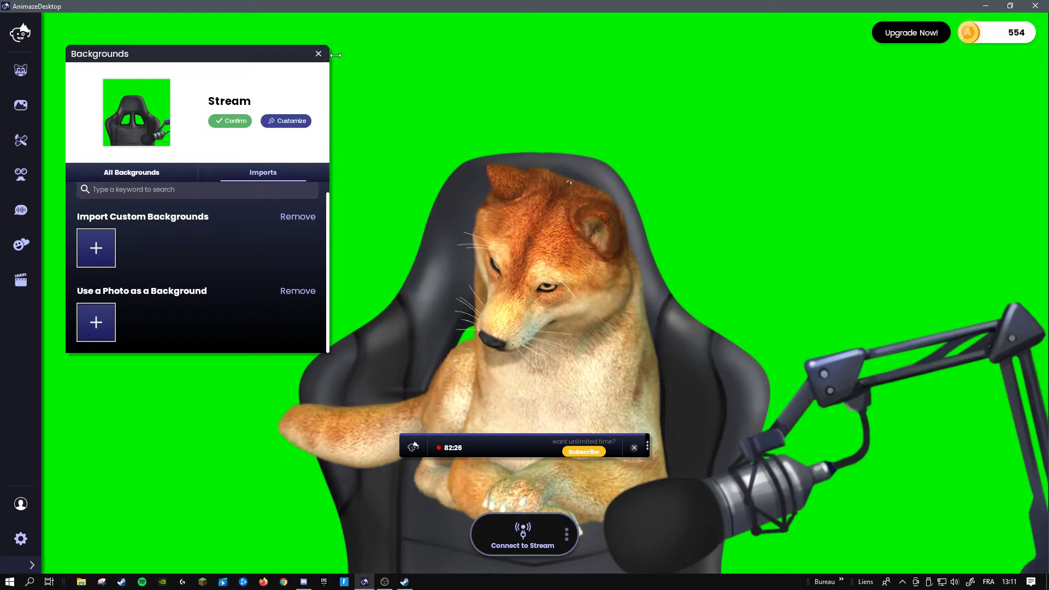
left_click(385, 581)
left_click(384, 533)
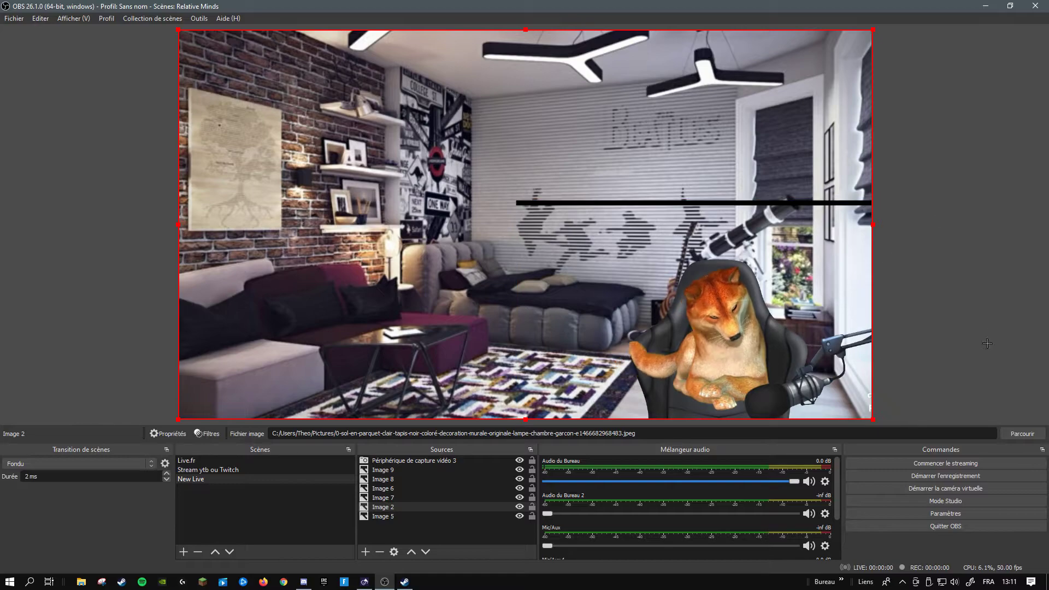
left_click(365, 582)
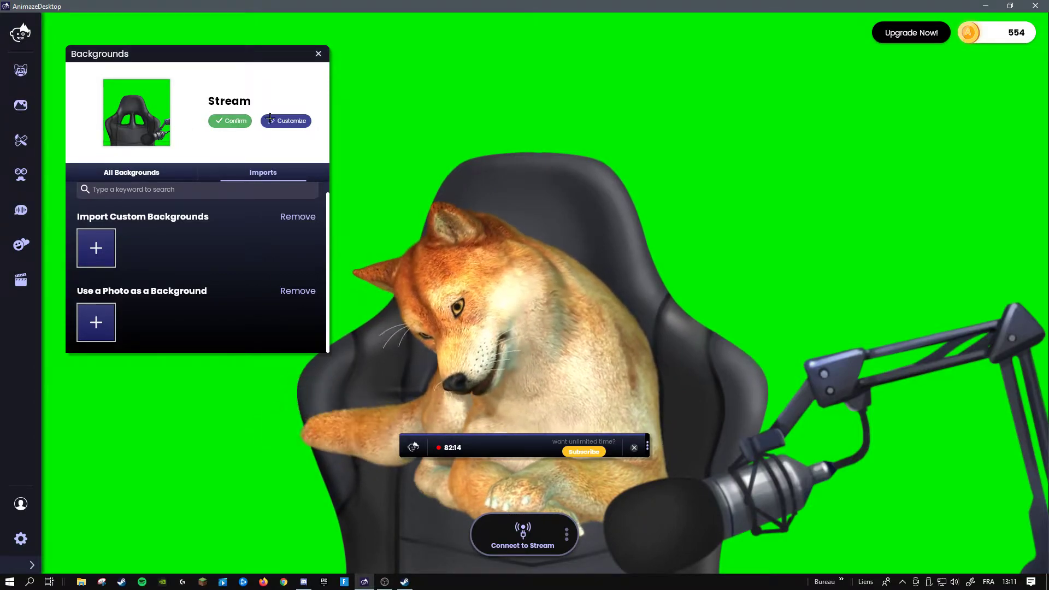
- Browse all backgrounds, preview the lantern-lit image from the 2020 Virtual Background Contest, and reselect the Stream background
left_click(22, 104)
left_click(22, 105)
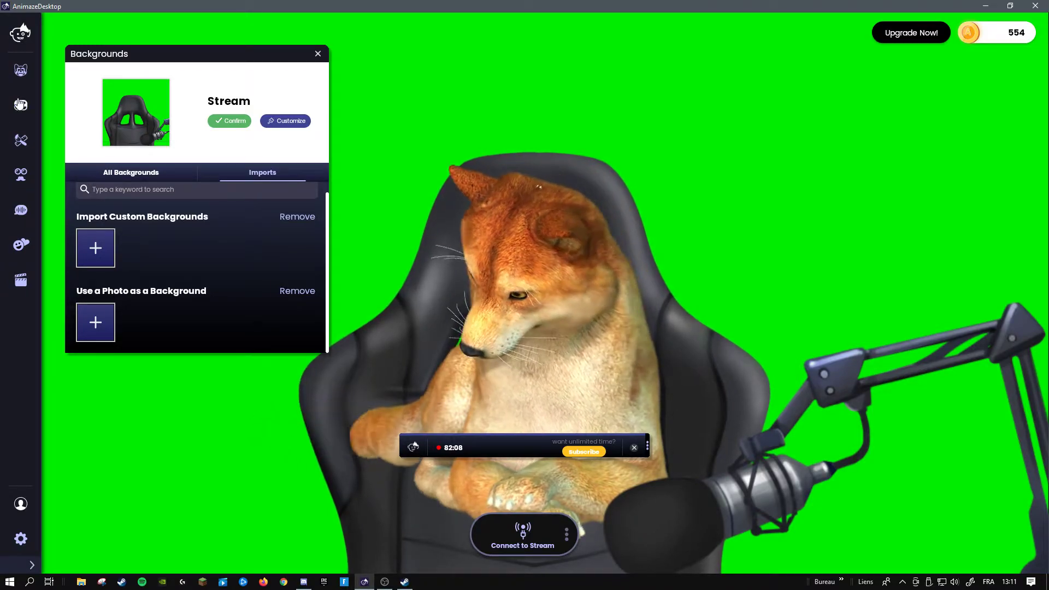
left_click(131, 172)
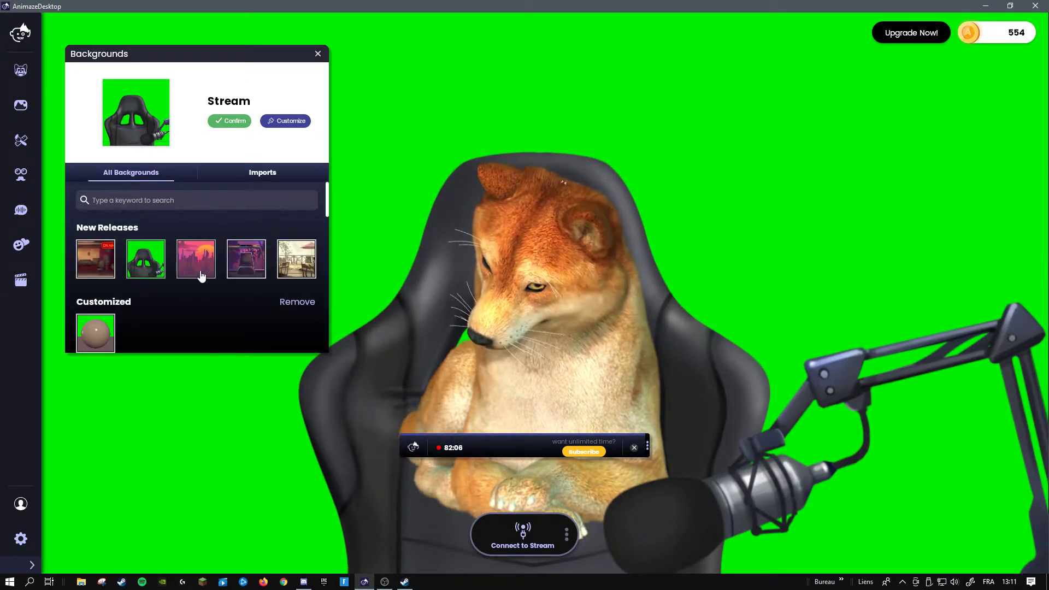
scroll(192, 276, "down", 5)
scroll(92, 227, "down", 1)
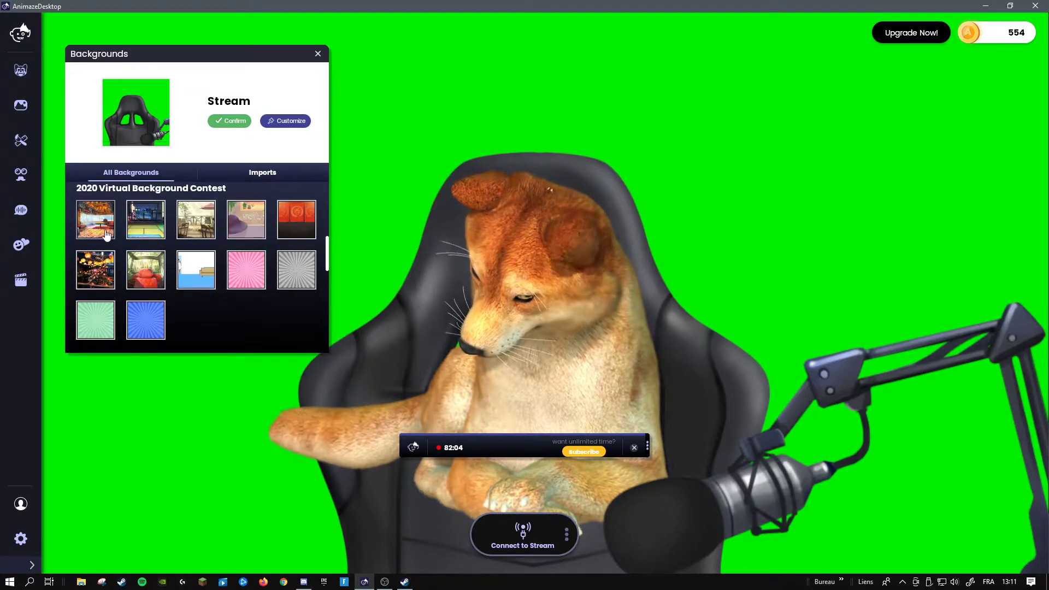
left_click(101, 270)
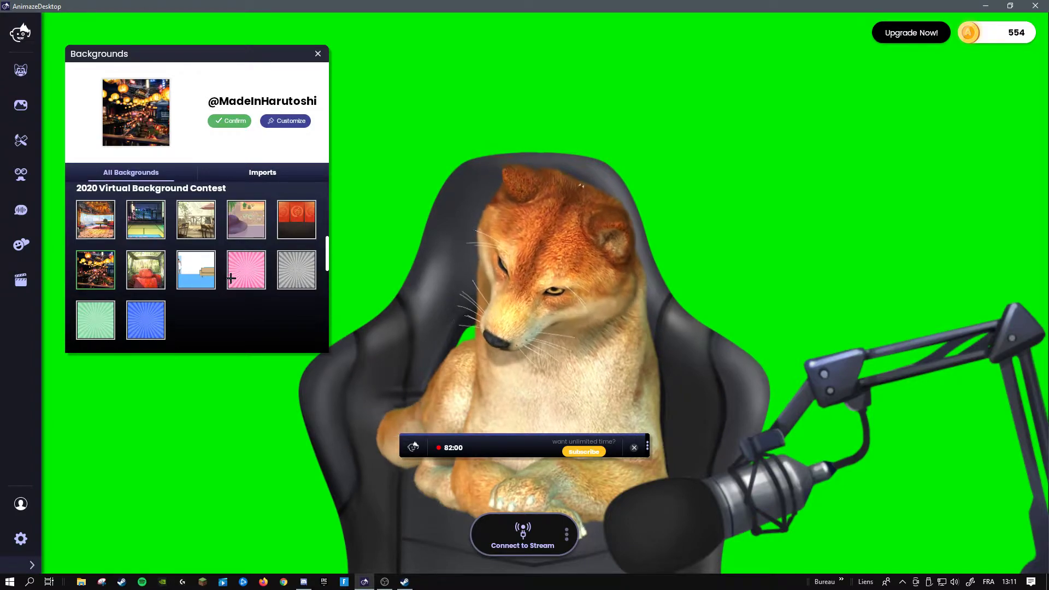
scroll(246, 271, "up", 4)
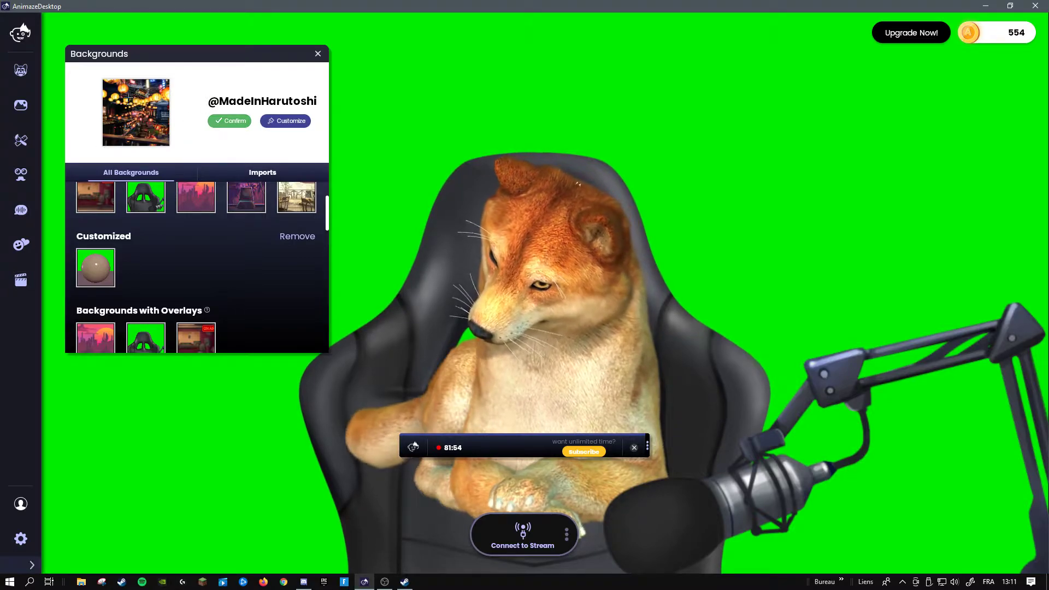
left_click(151, 201)
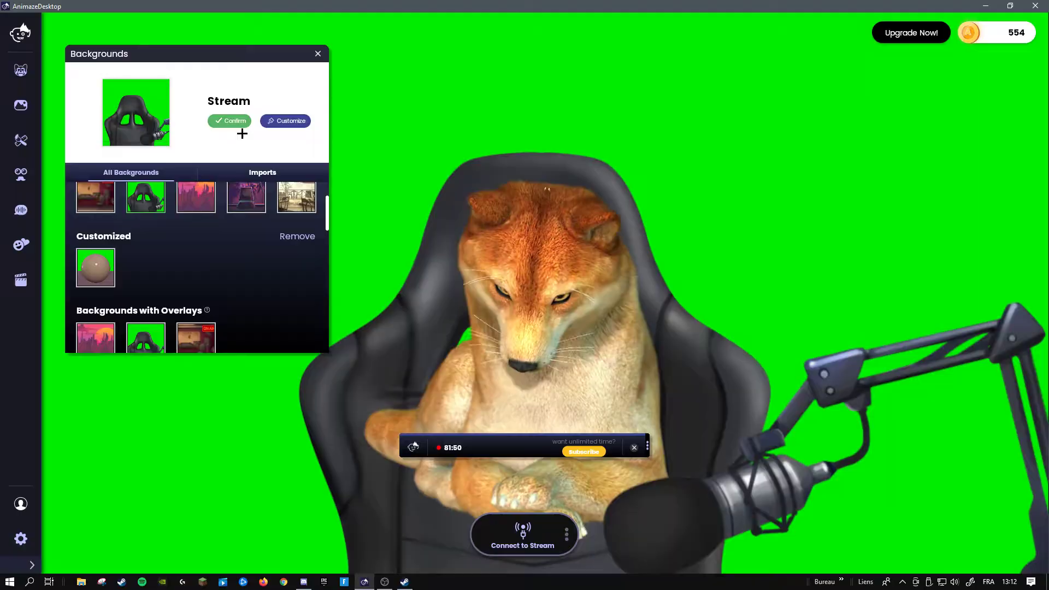
- Try the customized dark cap with badges on the avatar, shrink it to the minimum size and browse the remaining hats
left_click(19, 182)
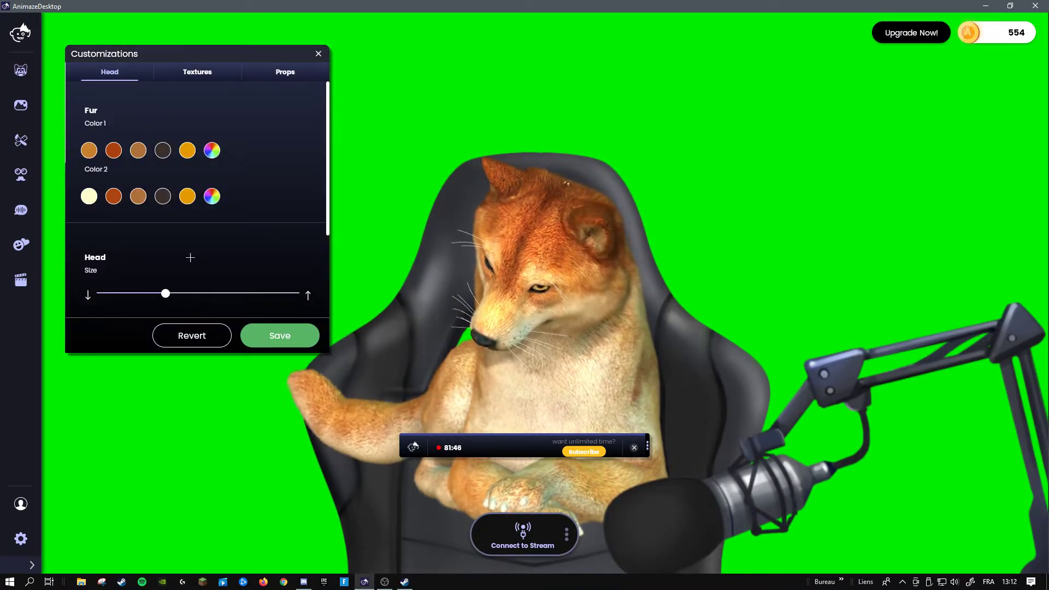
left_click(19, 176)
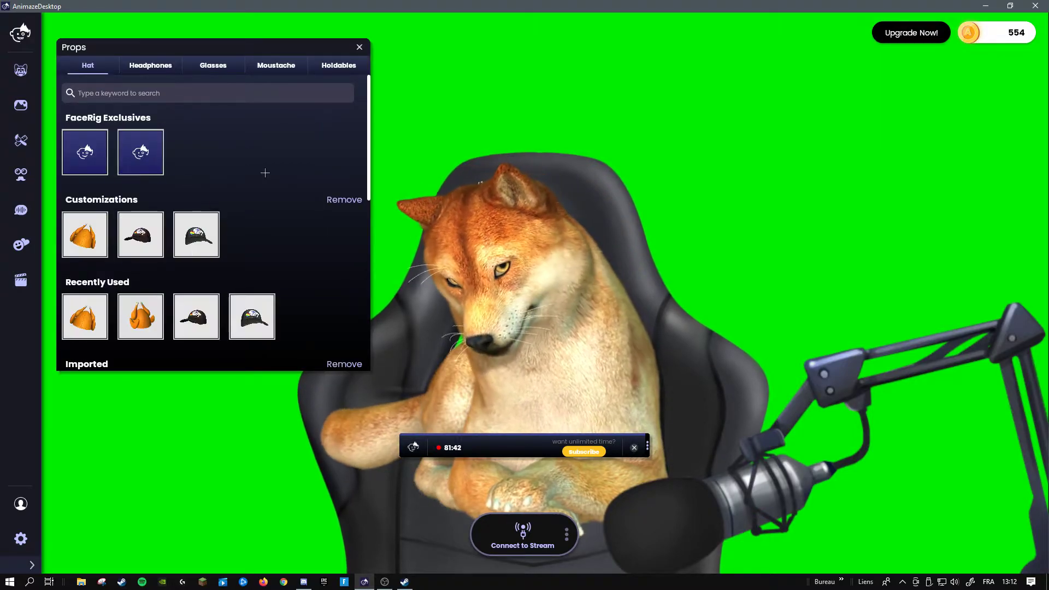
left_click(195, 229)
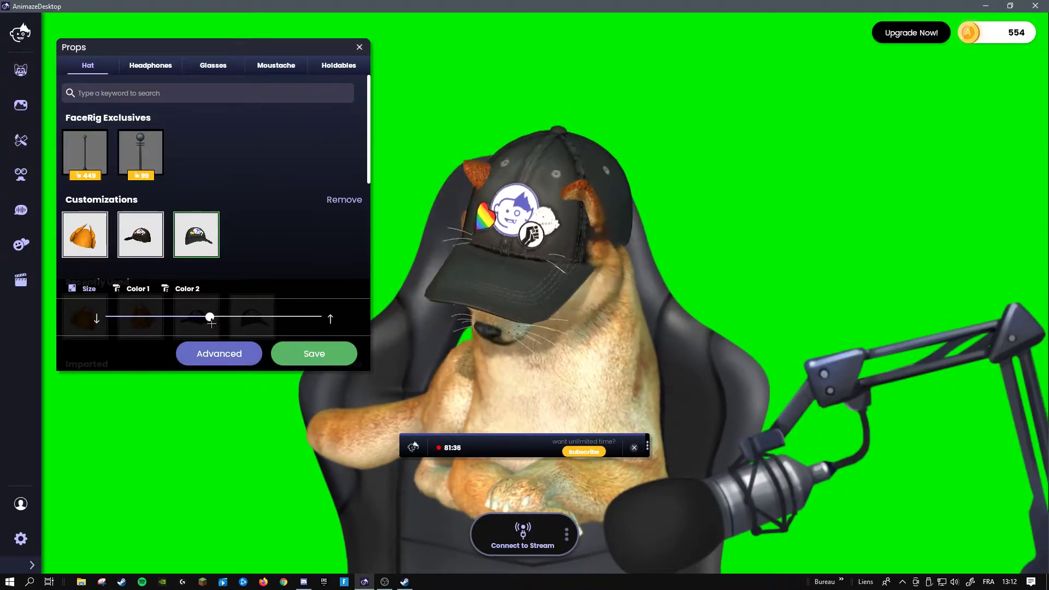
left_click_drag(216, 317, 105, 317)
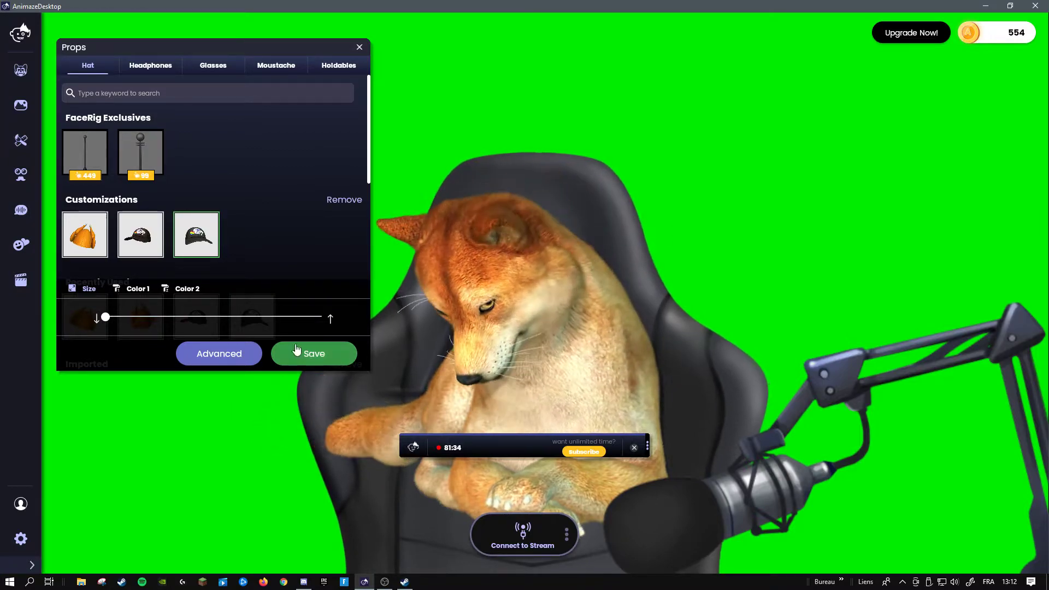
scroll(190, 206, "down", 6)
scroll(189, 205, "down", 3)
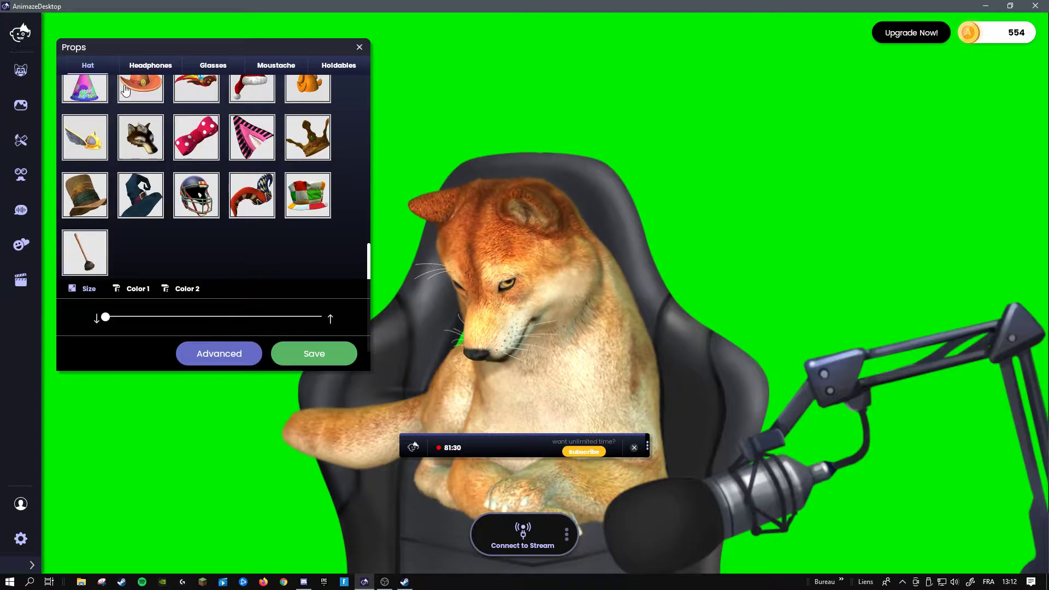
scroll(141, 137, "up", 1)
- Try the customized headset on the avatar and browse the available glasses
left_click(153, 68)
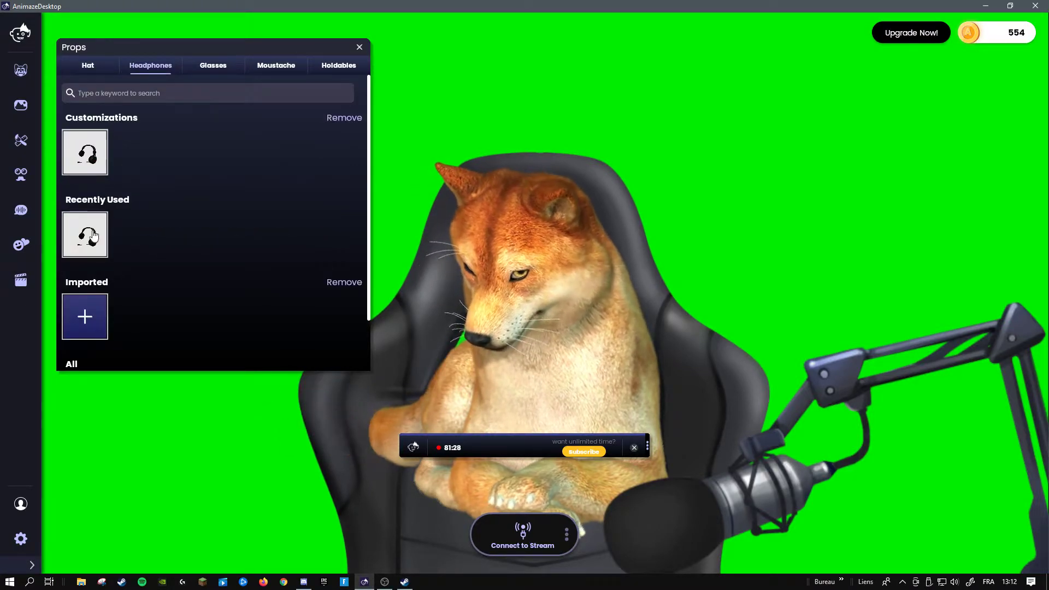
left_click(91, 154)
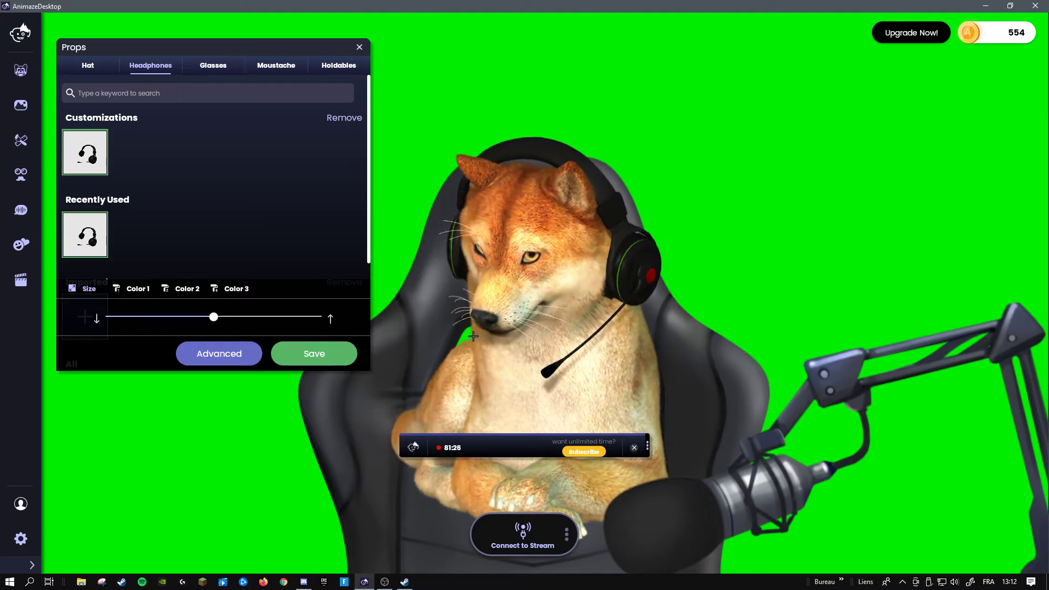
left_click(213, 66)
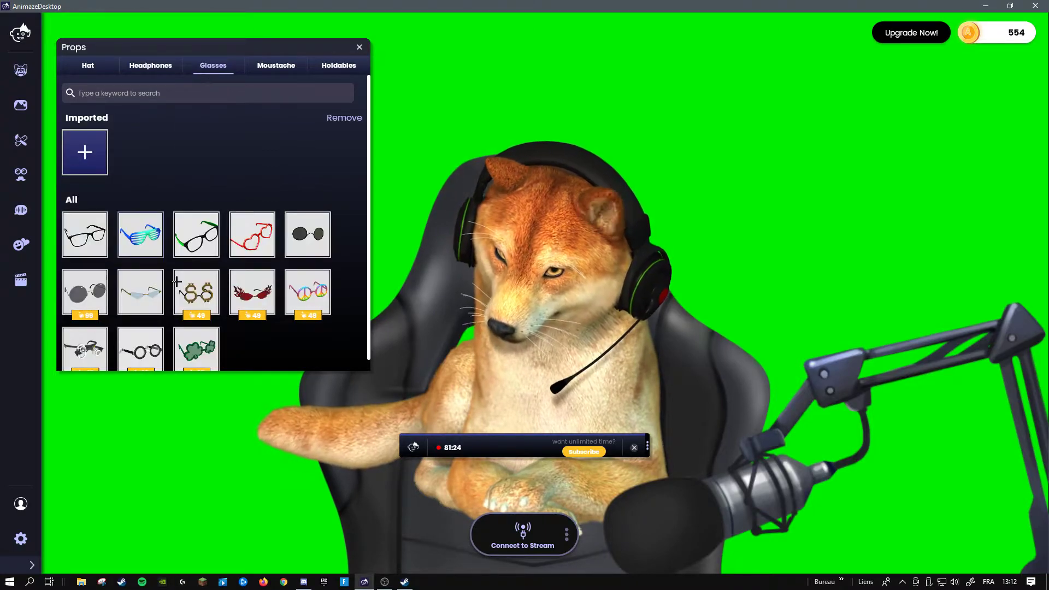
scroll(164, 259, "down", 1)
scroll(185, 252, "up", 1)
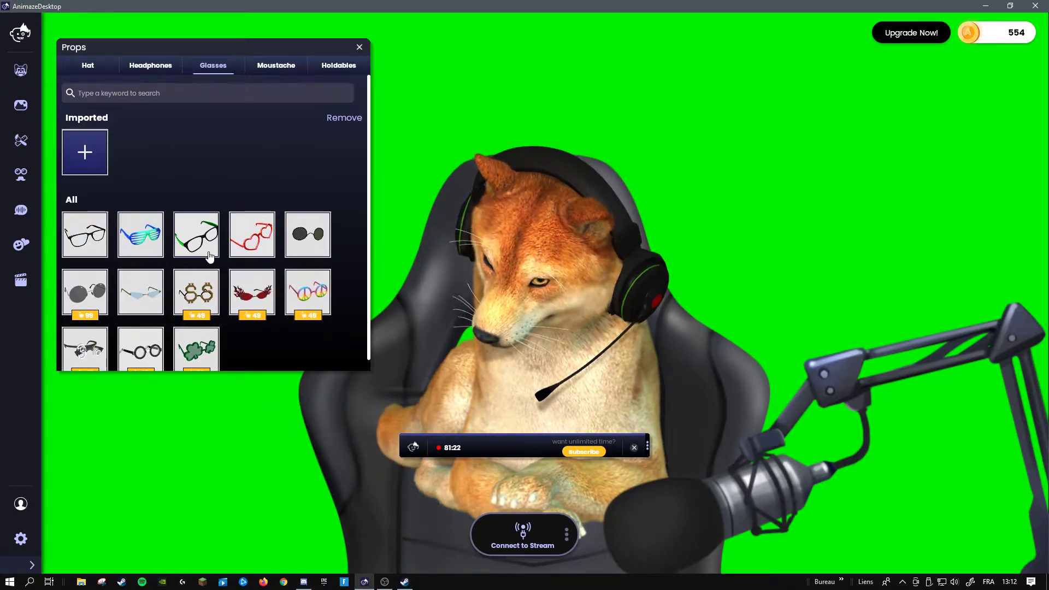
- Try the long black moustache on the avatar, reduce its size, and take it off again
left_click(269, 79)
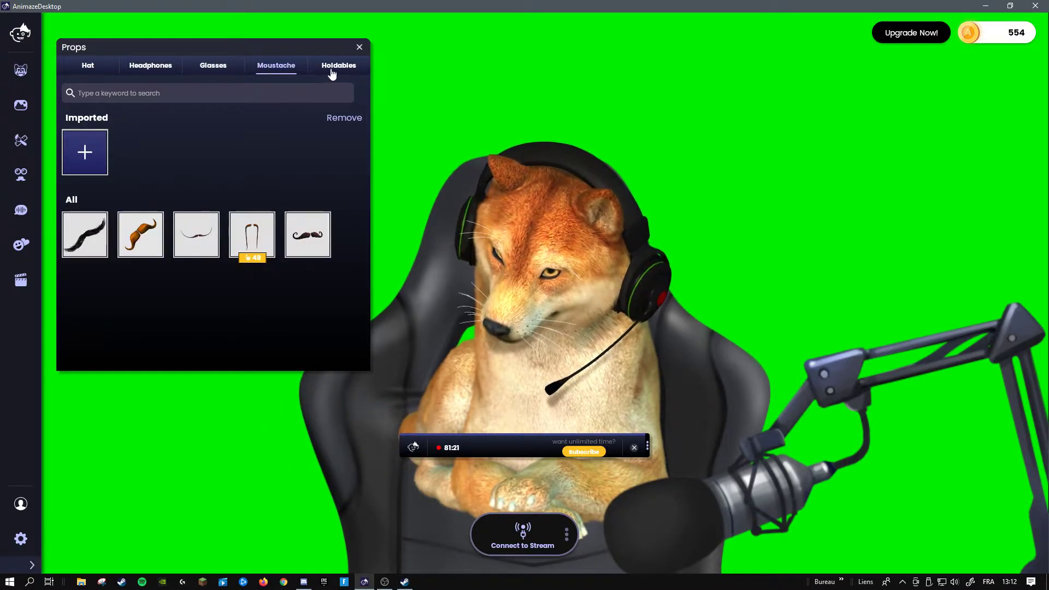
left_click(108, 244)
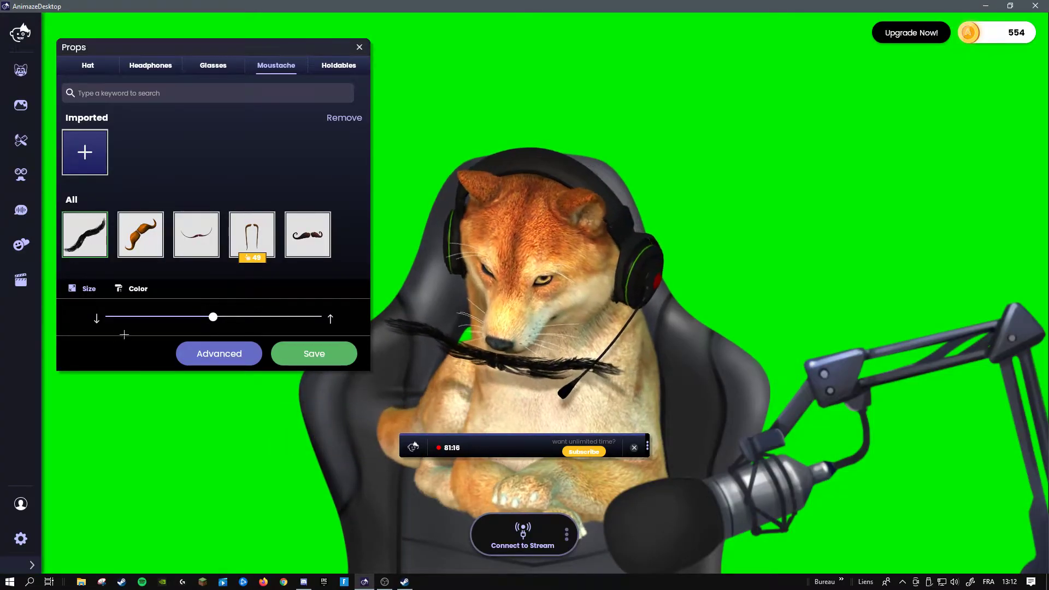
left_click(210, 317)
left_click_drag(210, 319, 148, 307)
left_click(96, 246)
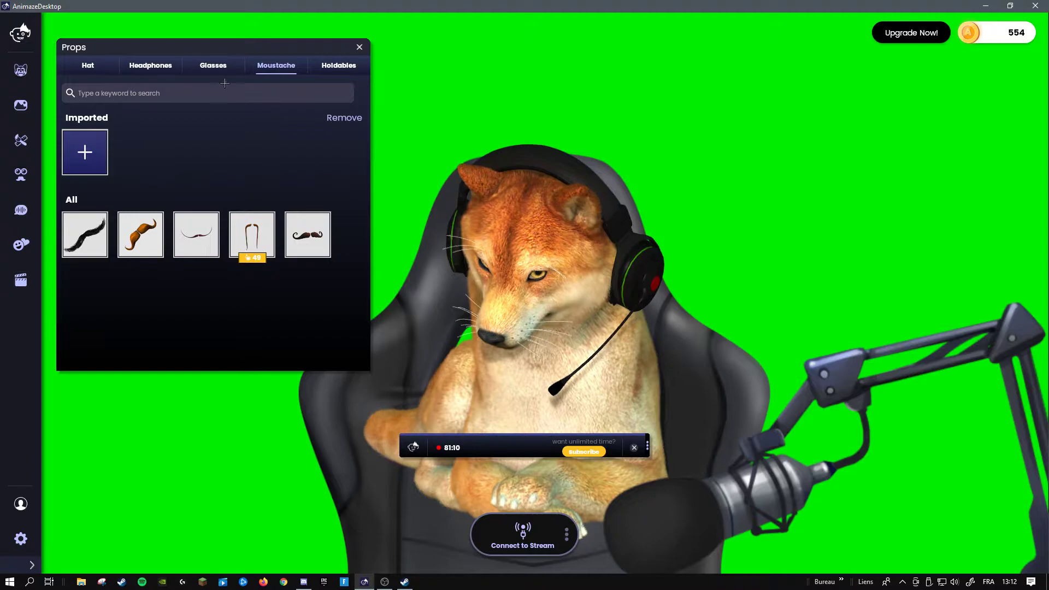
- Check the holdable props and hats, exit Props without saving, and close the Customizations and Backgrounds windows
left_click(323, 75)
left_click(87, 65)
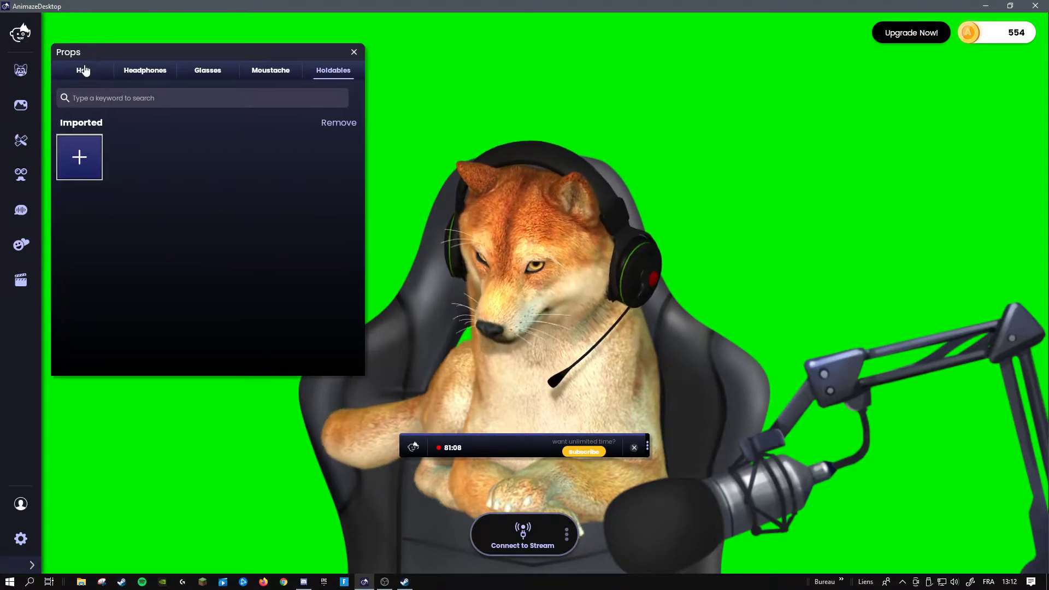
left_click(355, 52)
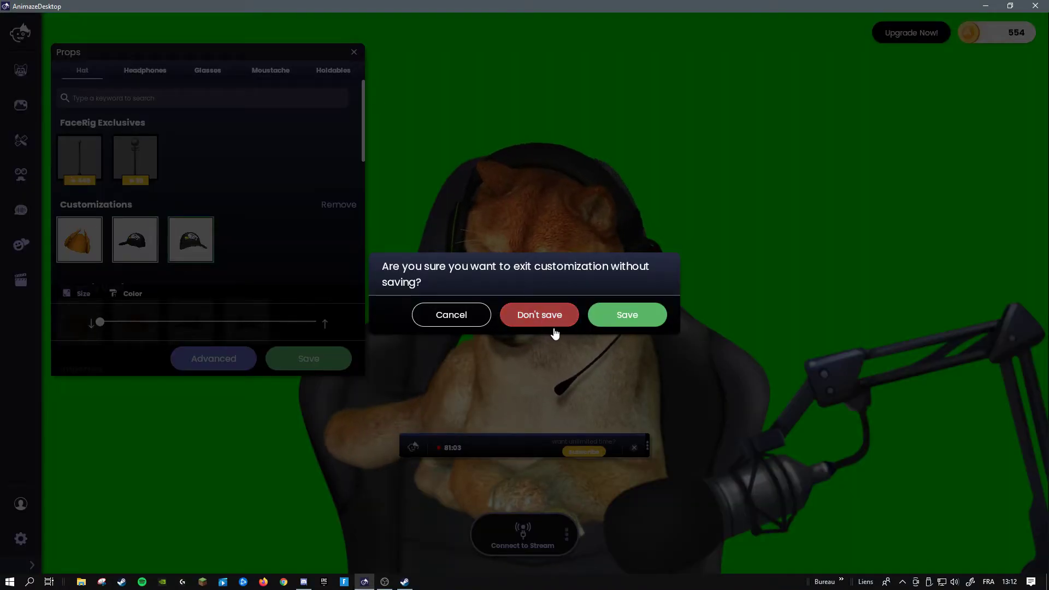
left_click(505, 323)
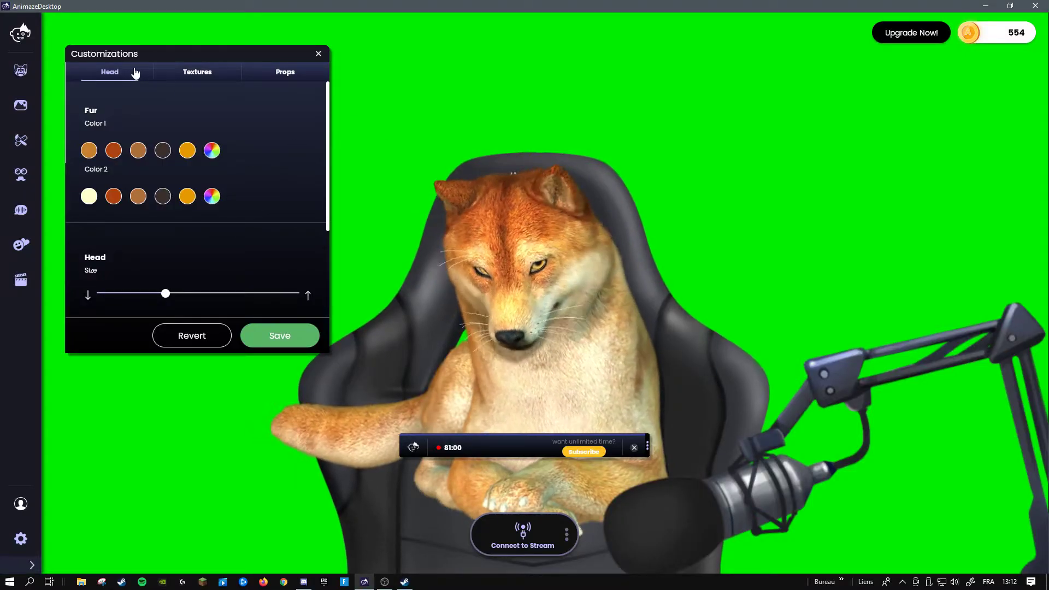
left_click(318, 54)
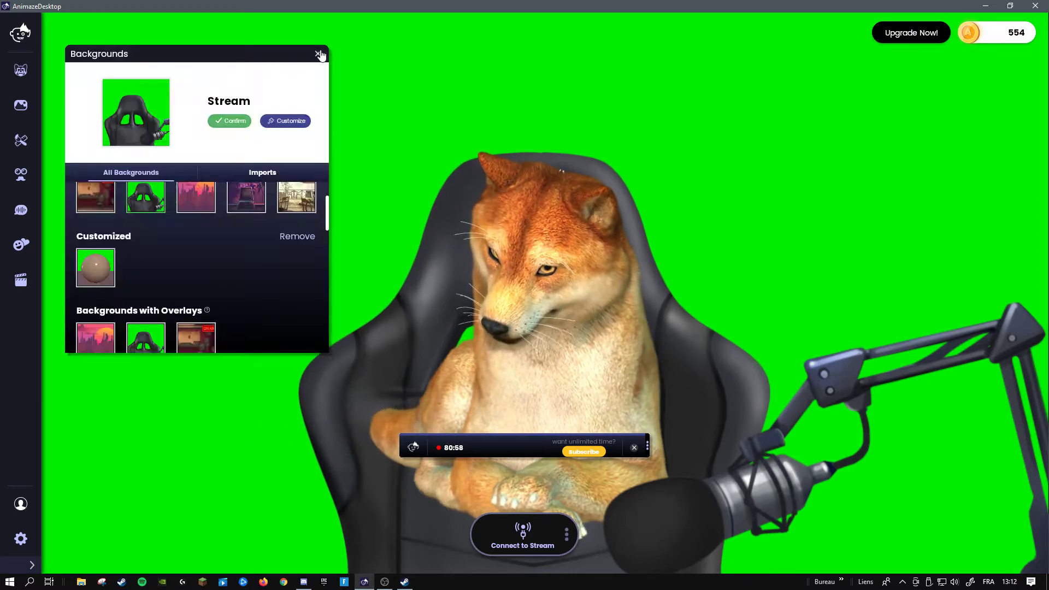
left_click(318, 54)
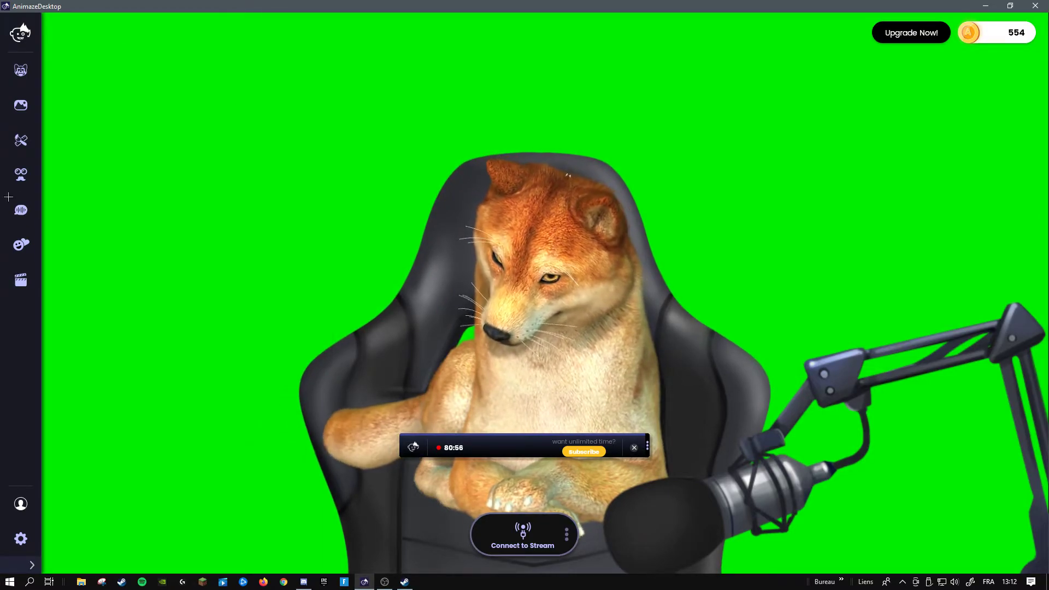
- Show the available voice effects and close the Voice window
left_click(21, 213)
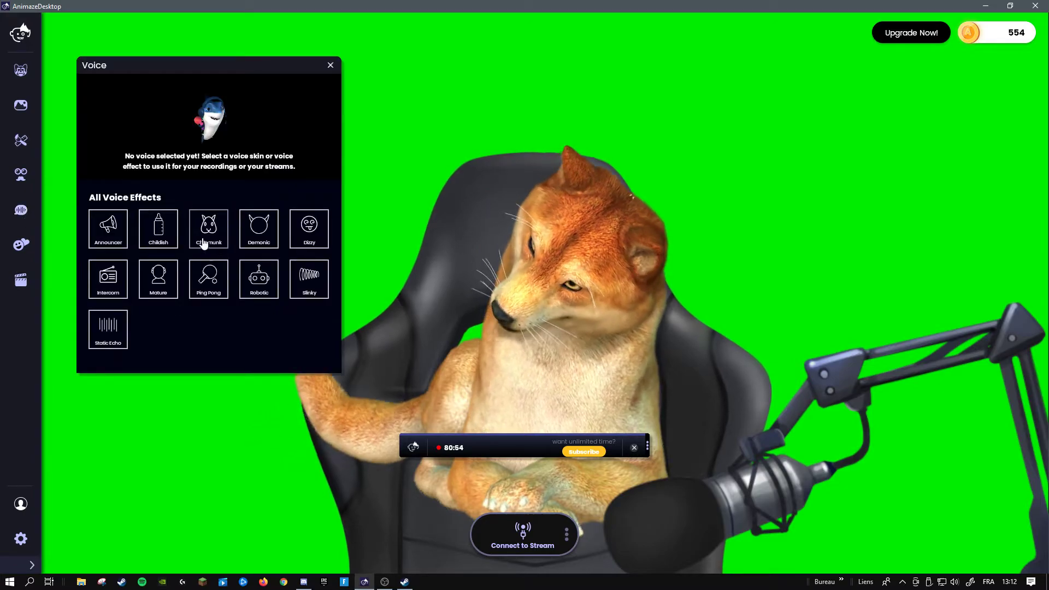
left_click(330, 65)
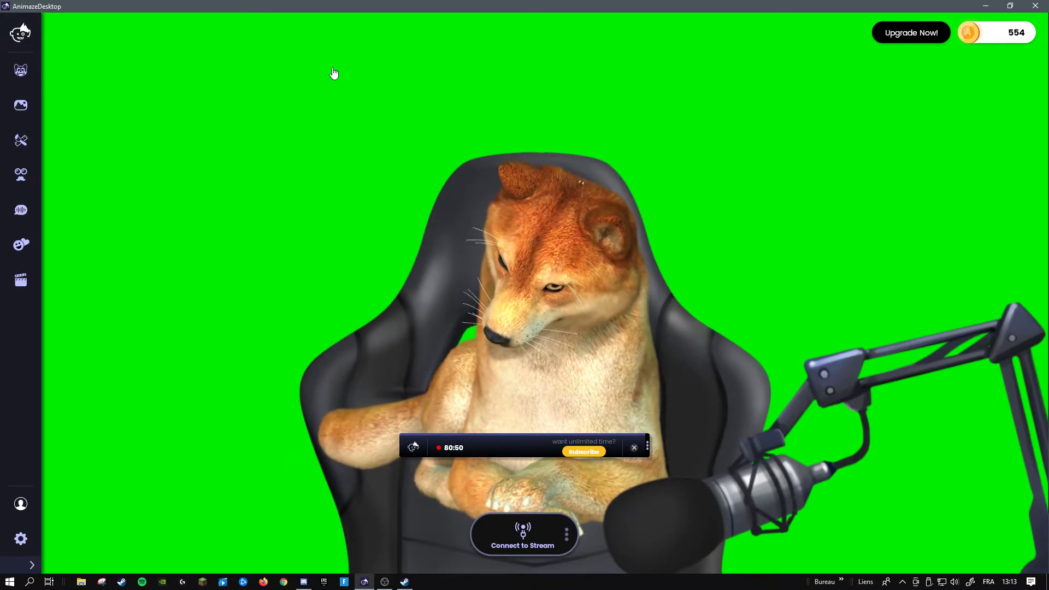
- Play the sleeping and money emotes on the avatar, and close the Emotes window and the recording bar
left_click(24, 253)
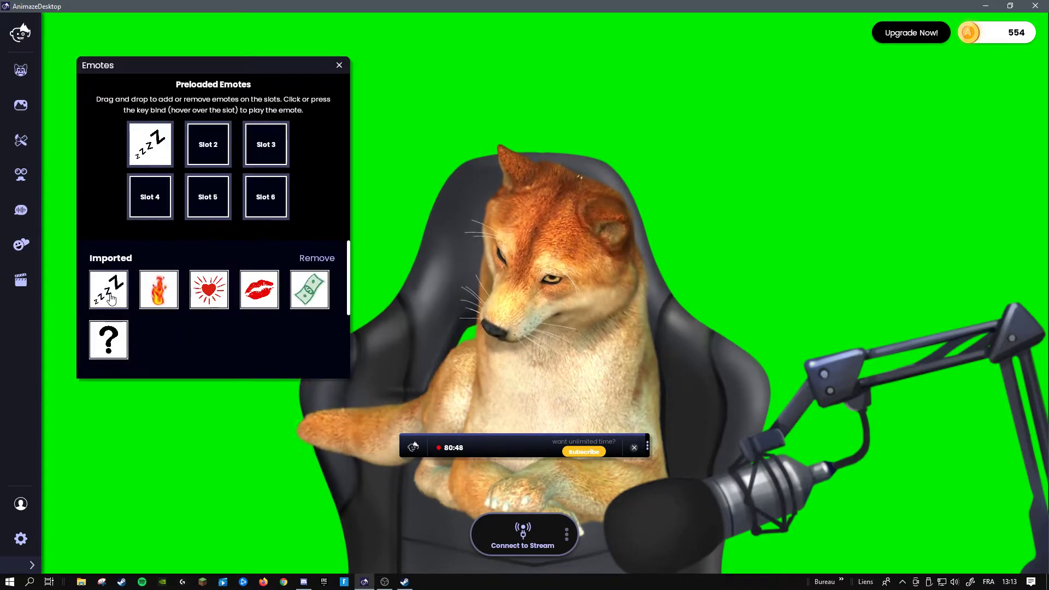
left_click(111, 298)
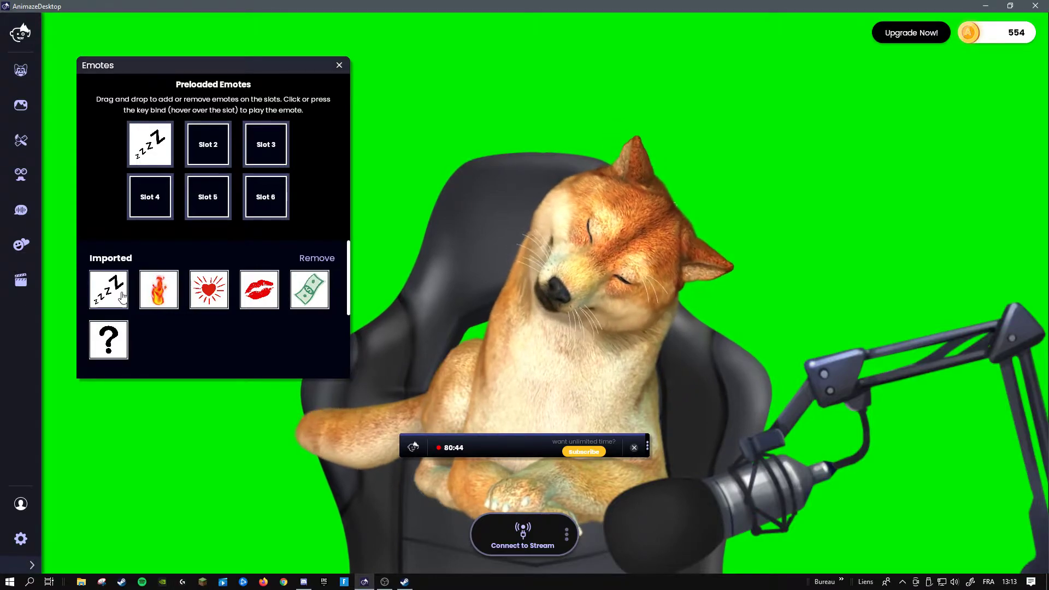
left_click(320, 295)
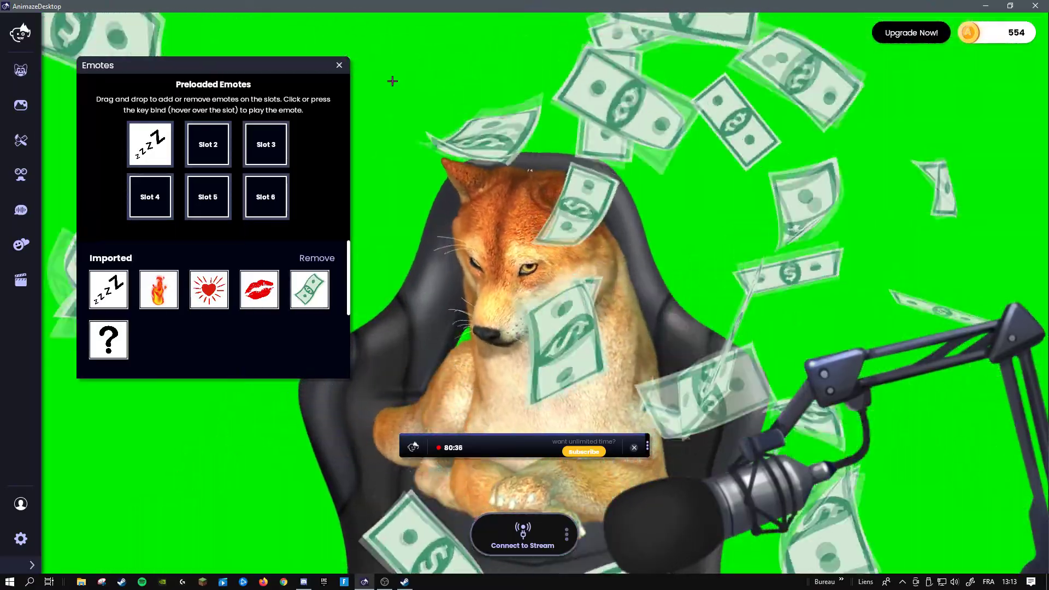
left_click(339, 65)
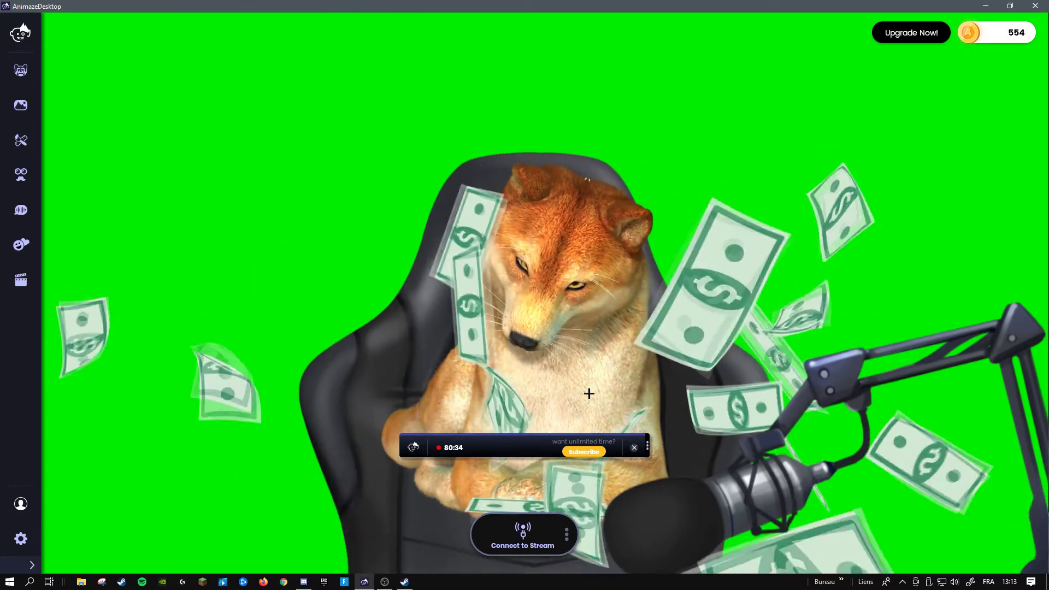
left_click(634, 448)
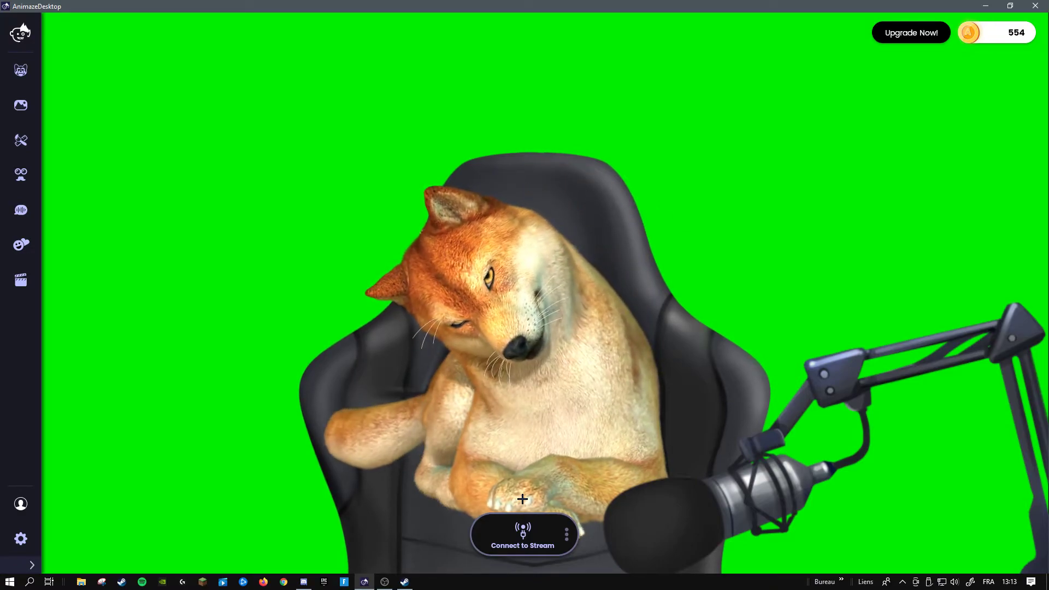
- Review the Video Graphics settings, including the webcam choice, resolution and FPS, input flip and graphics options
left_click(27, 547)
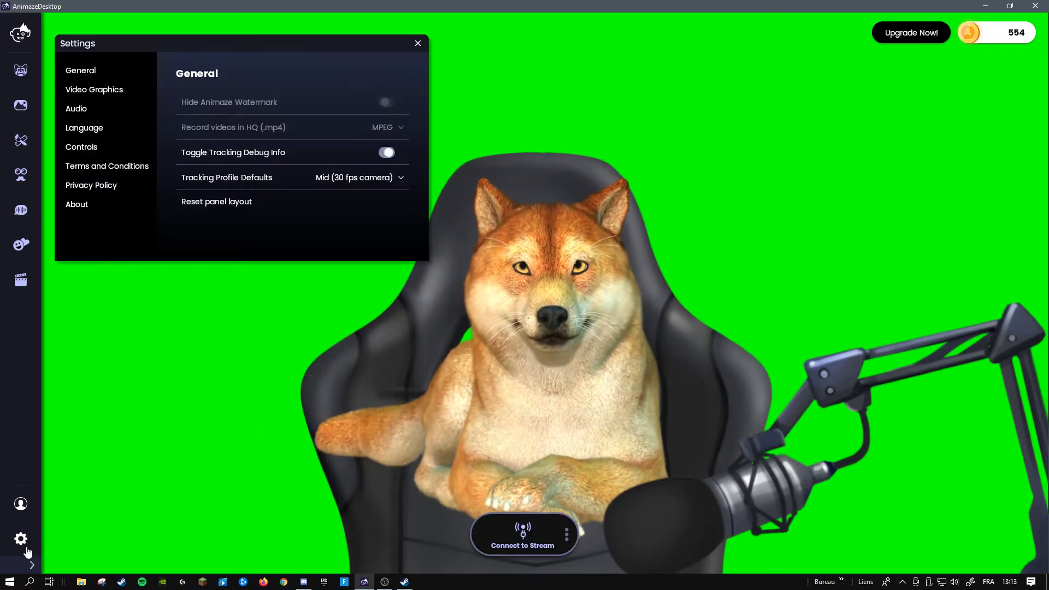
left_click(106, 90)
scroll(257, 164, "down", 3)
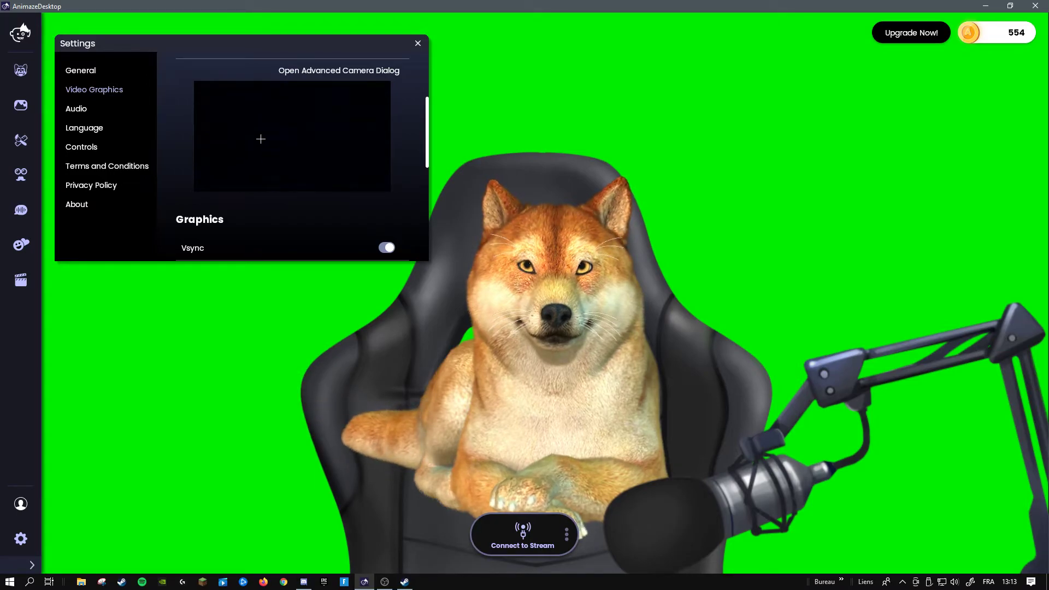
scroll(306, 158, "up", 3)
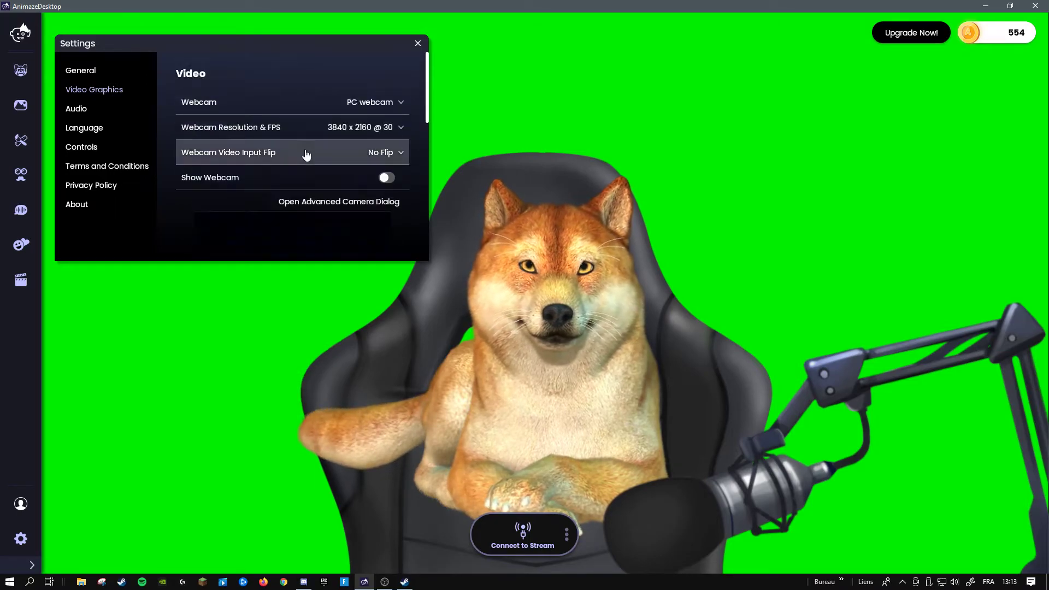
left_click(366, 108)
left_click(370, 123)
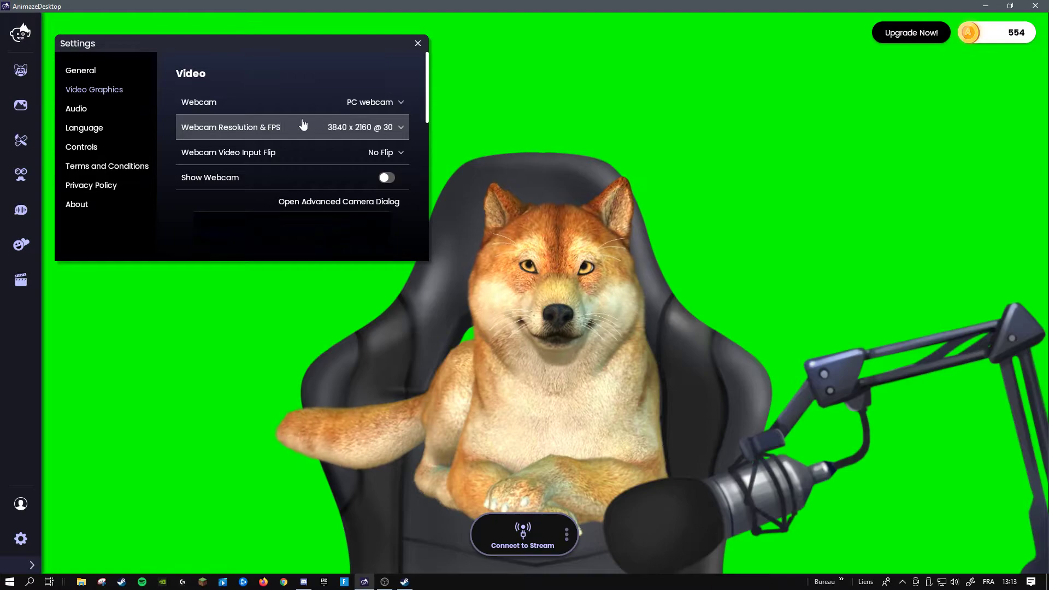
scroll(374, 131, "down", 2)
scroll(365, 90, "up", 2)
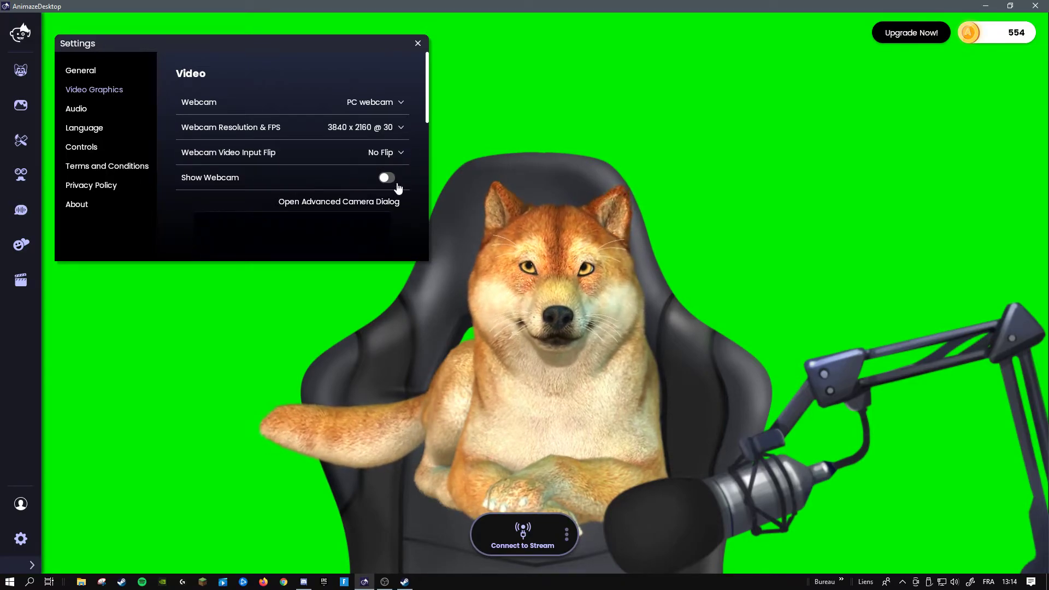
- Review the audio settings and look through the Language, Controls, Terms and Conditions, and About pages of the settings
scroll(383, 180, "down", 1)
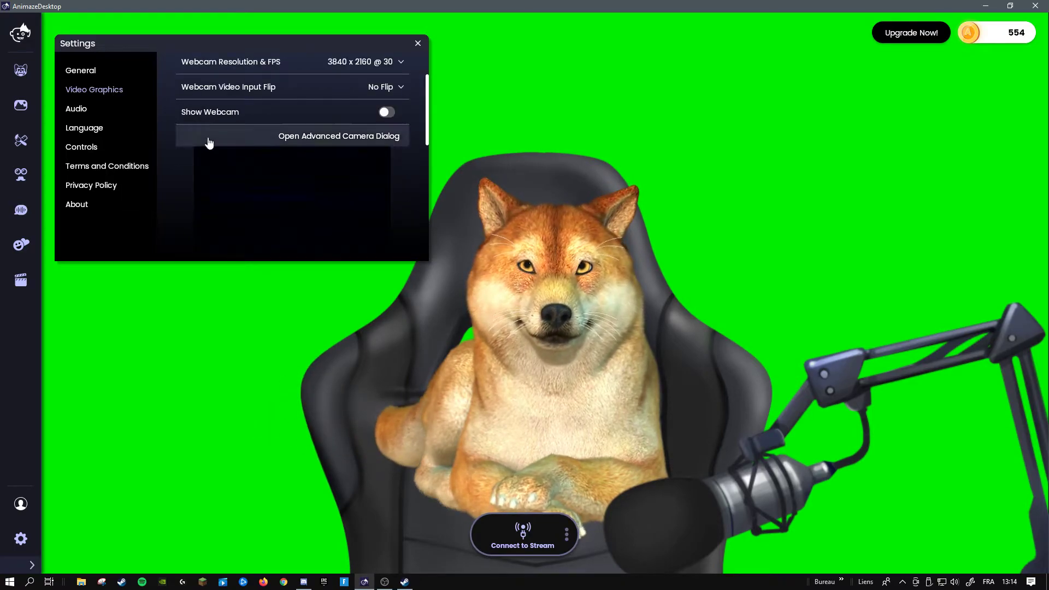
left_click(98, 107)
scroll(201, 176, "down", 3)
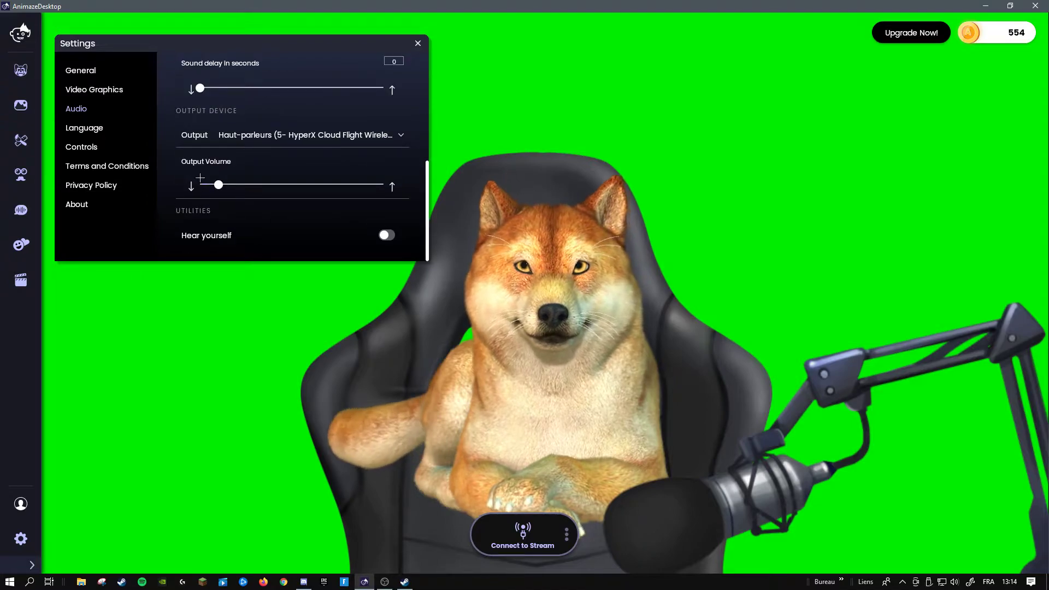
left_click(84, 128)
left_click(97, 154)
left_click(82, 167)
left_click(87, 204)
- Review the Video Graphics options down to the screenshot delay, check the General settings, and close the Settings window
left_click(109, 92)
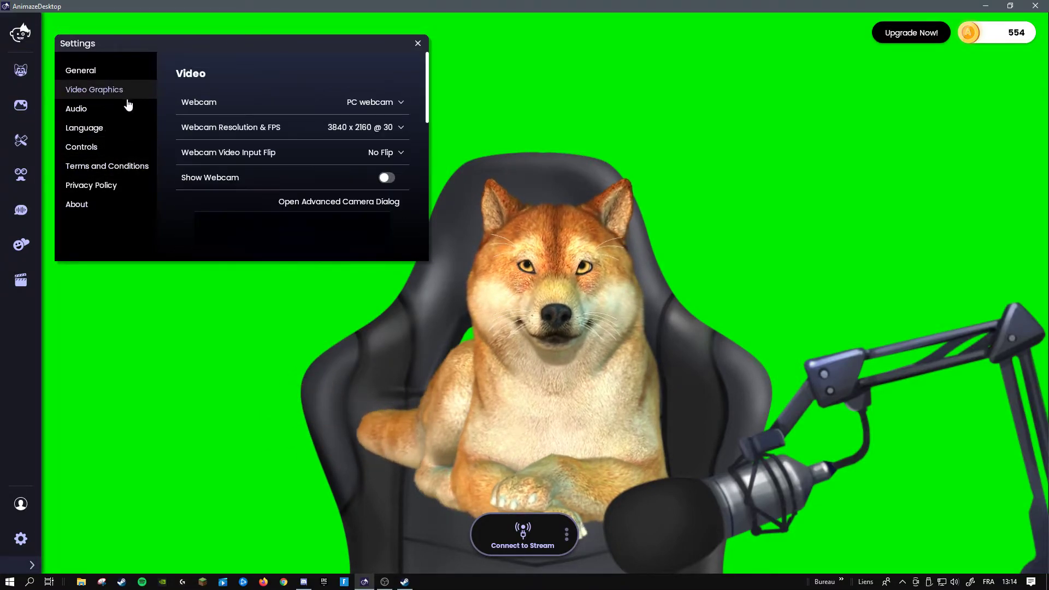
scroll(241, 176, "down", 3)
scroll(243, 175, "down", 2)
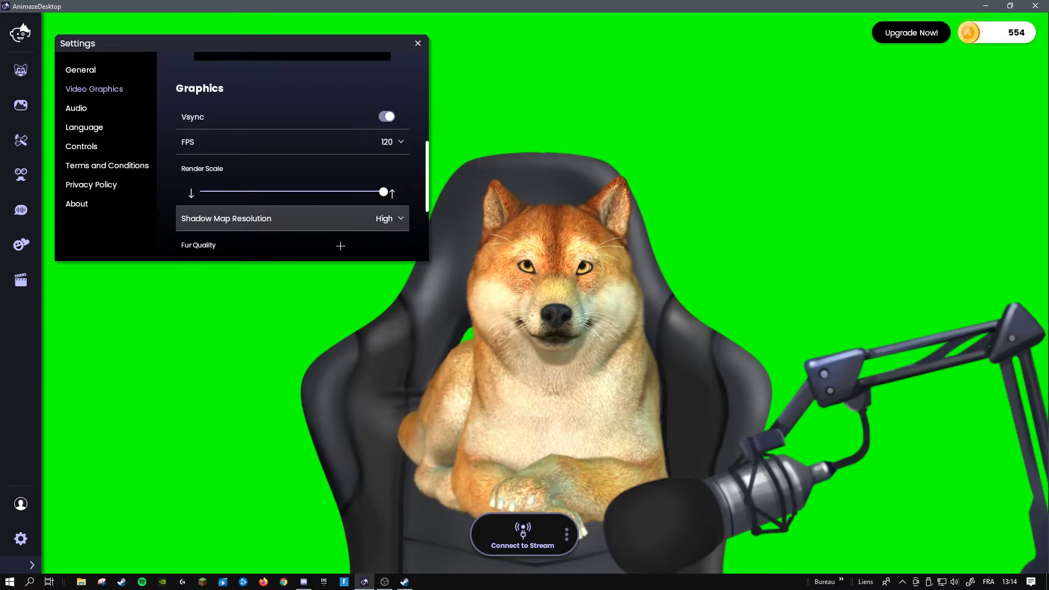
scroll(350, 237, "down", 1)
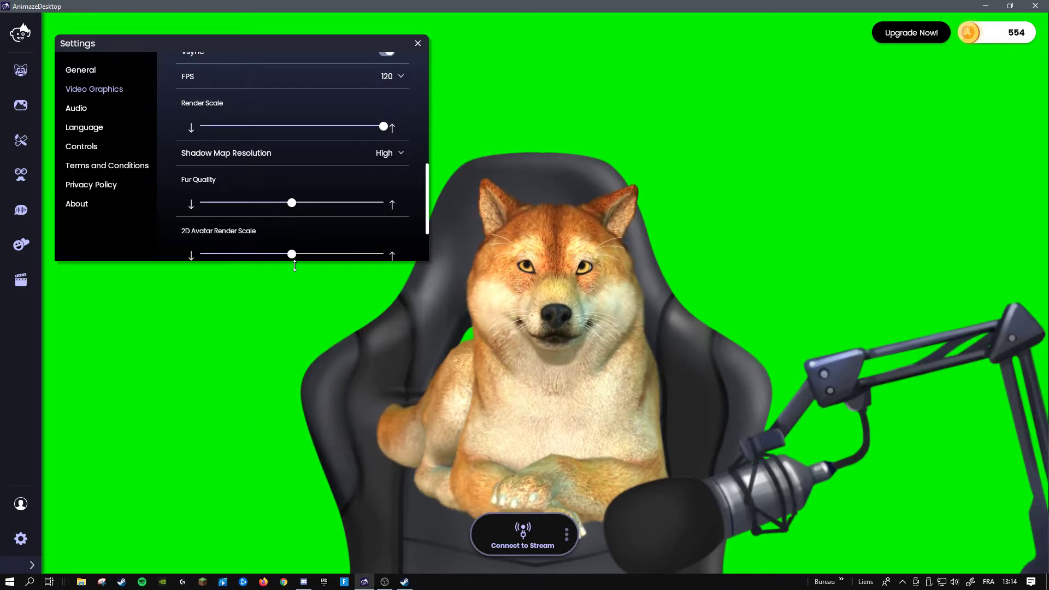
scroll(237, 234, "down", 3)
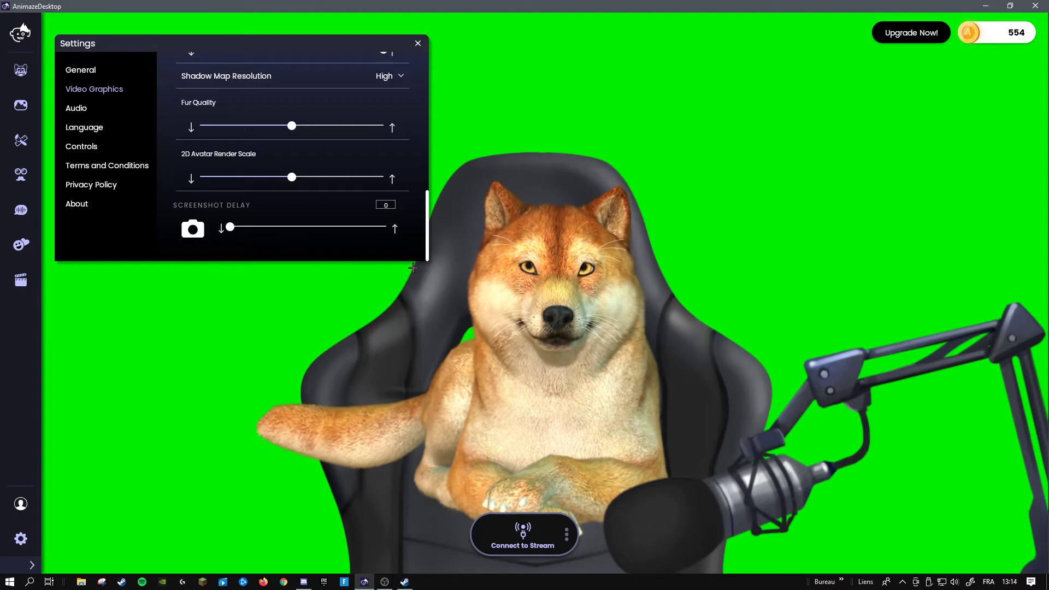
left_click(115, 76)
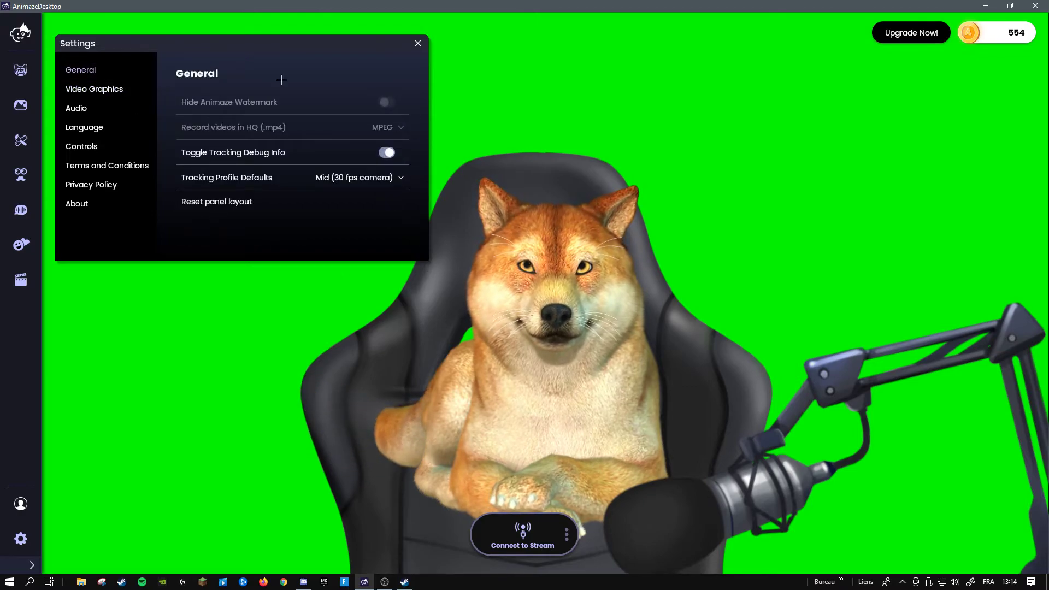
left_click(419, 45)
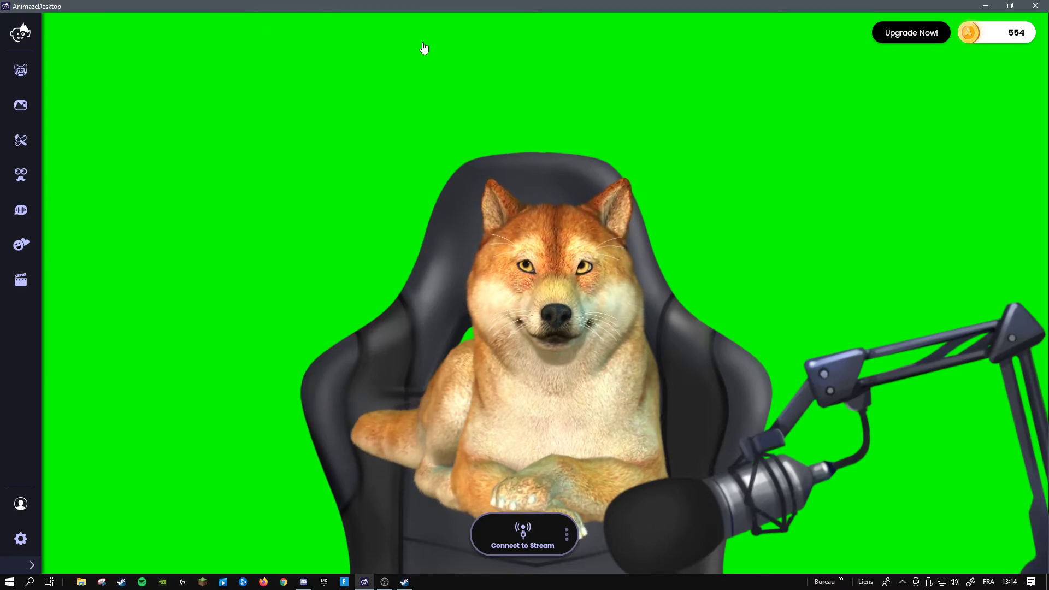
- Connect the avatar to the stream and check how it appears in the existing OBS scene
left_click(545, 546)
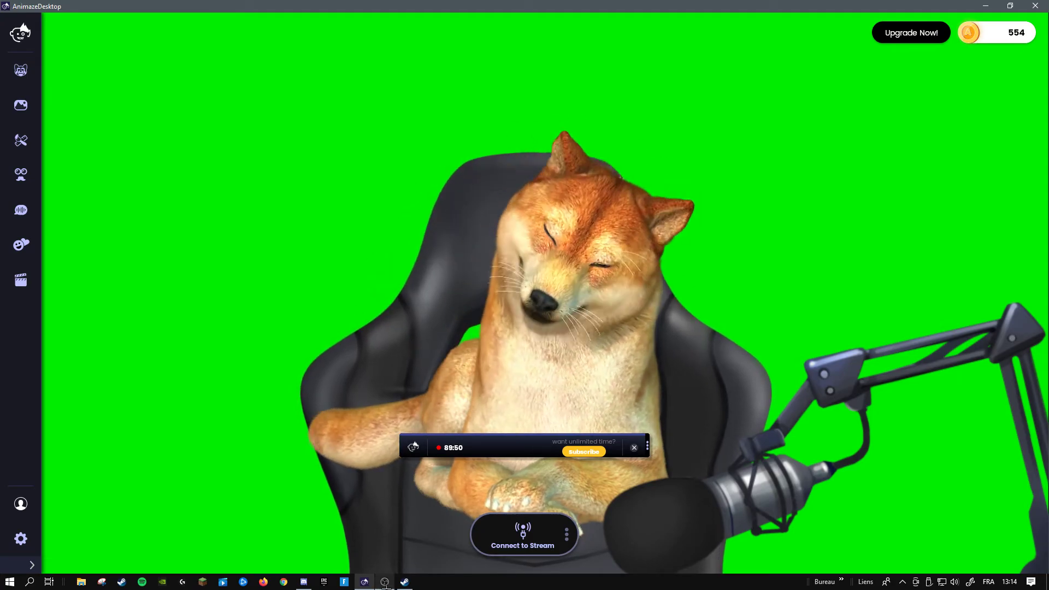
left_click(384, 582)
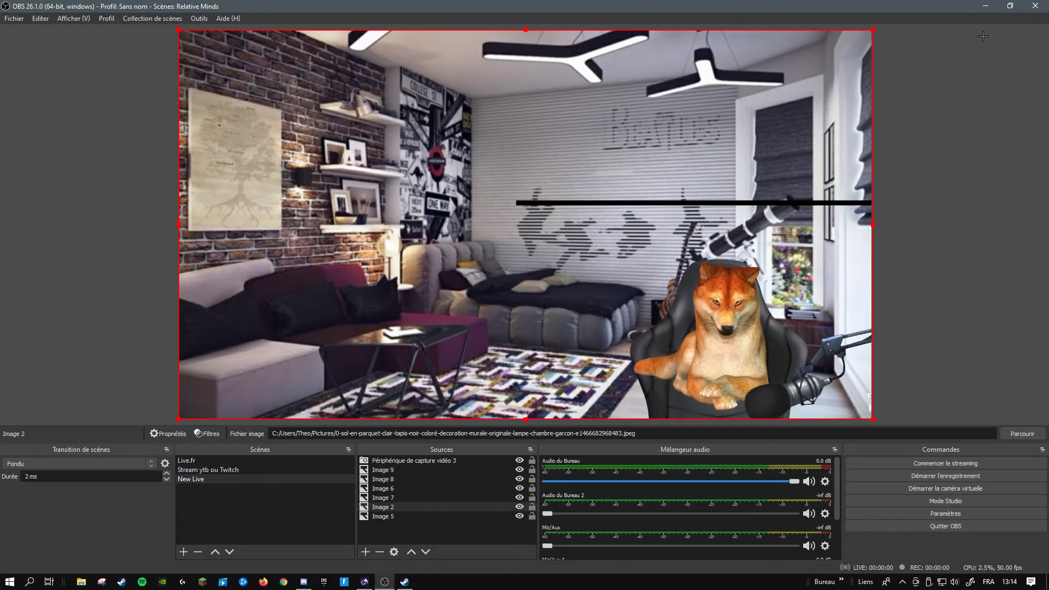
left_click(986, 5)
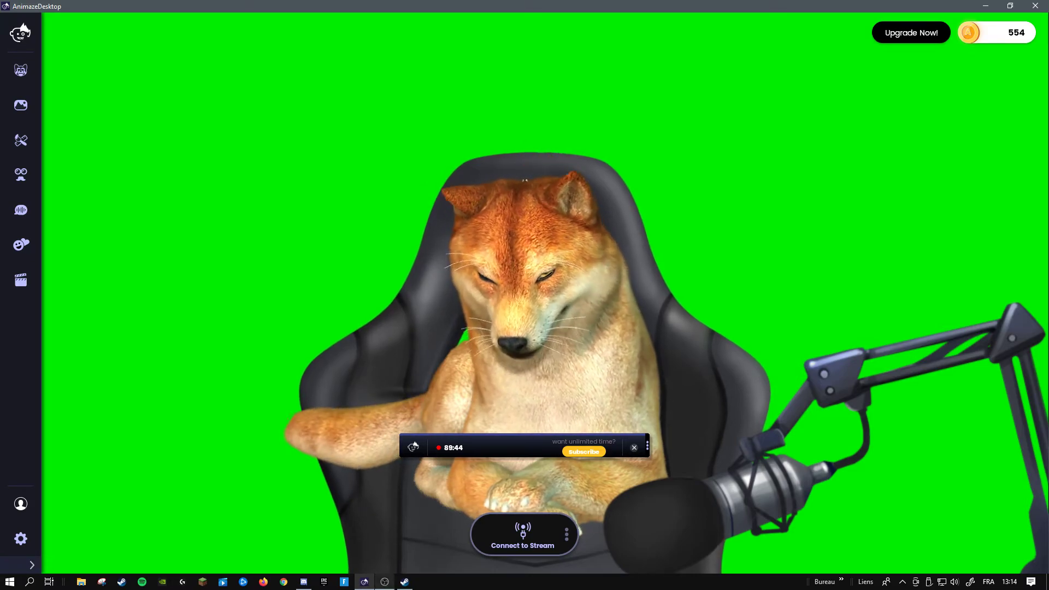
- Switch to OBS and create a new scene named tuto
key("alt+Tab")
left_click(183, 551)
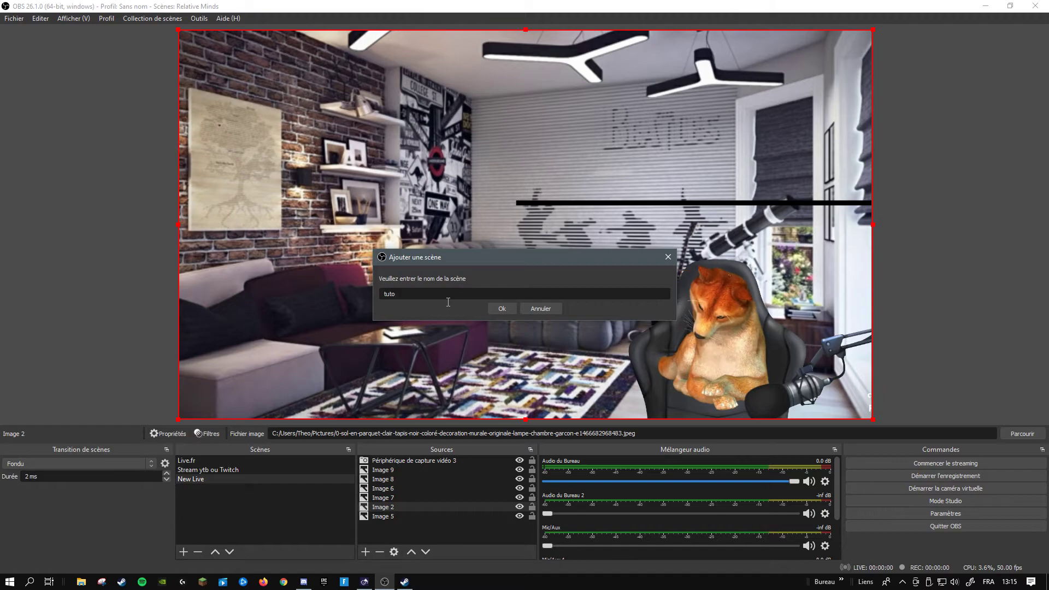
key("Return")
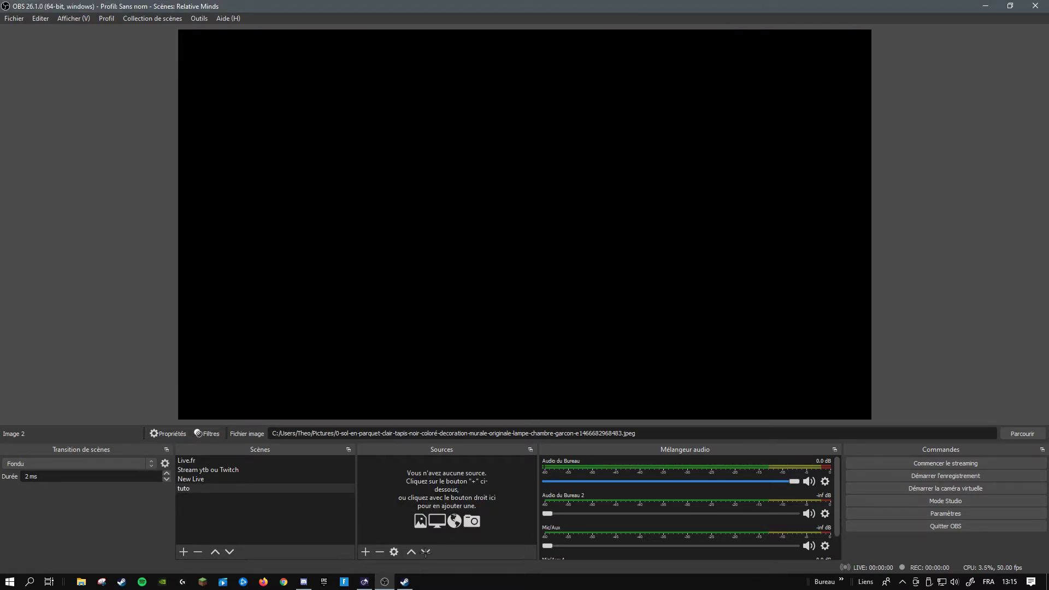
- Add a new image source to the tuto scene using 3b8ad2c7b1be2caf24321c852103598a.jpg from the Images folder
left_click(365, 552)
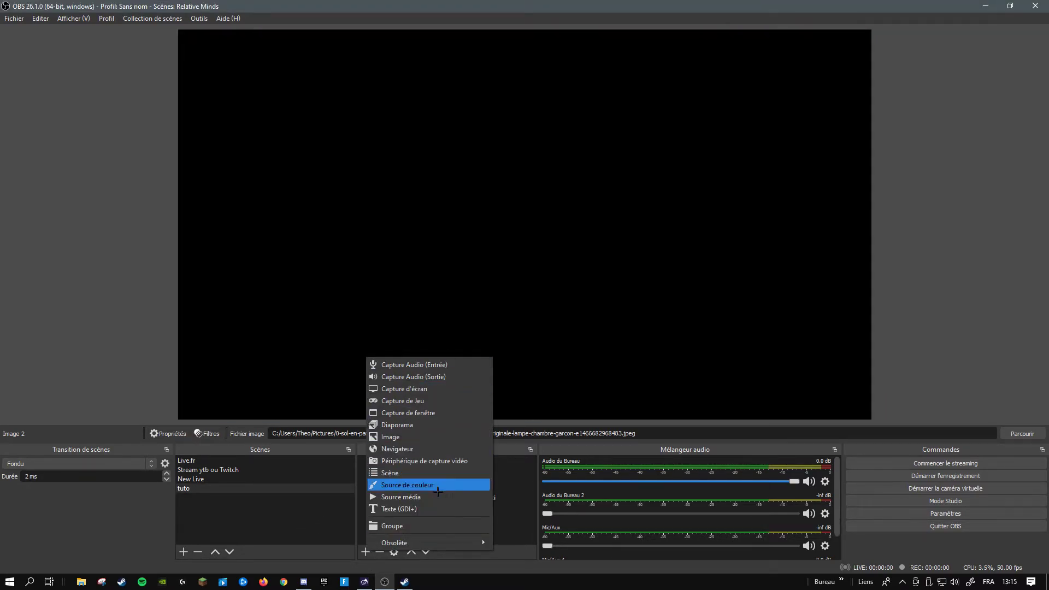
left_click(405, 438)
left_click(555, 368)
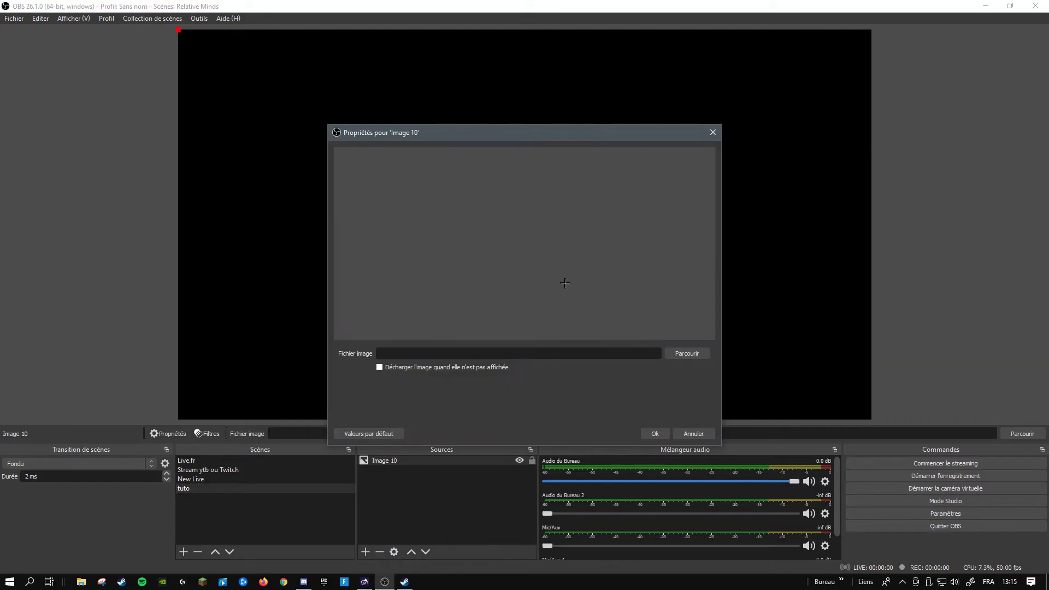
left_click(686, 354)
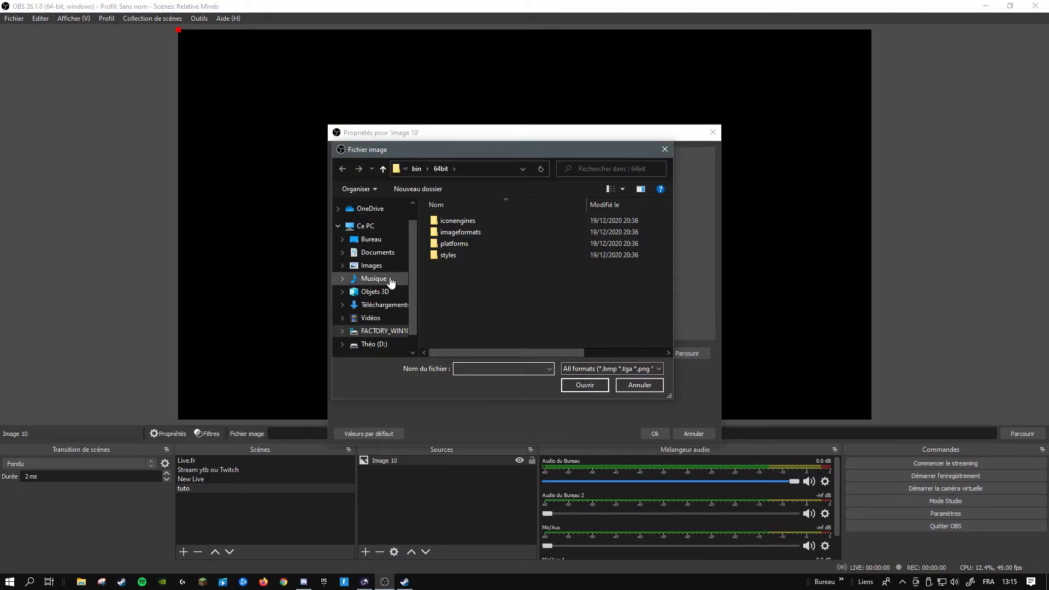
left_click(377, 266)
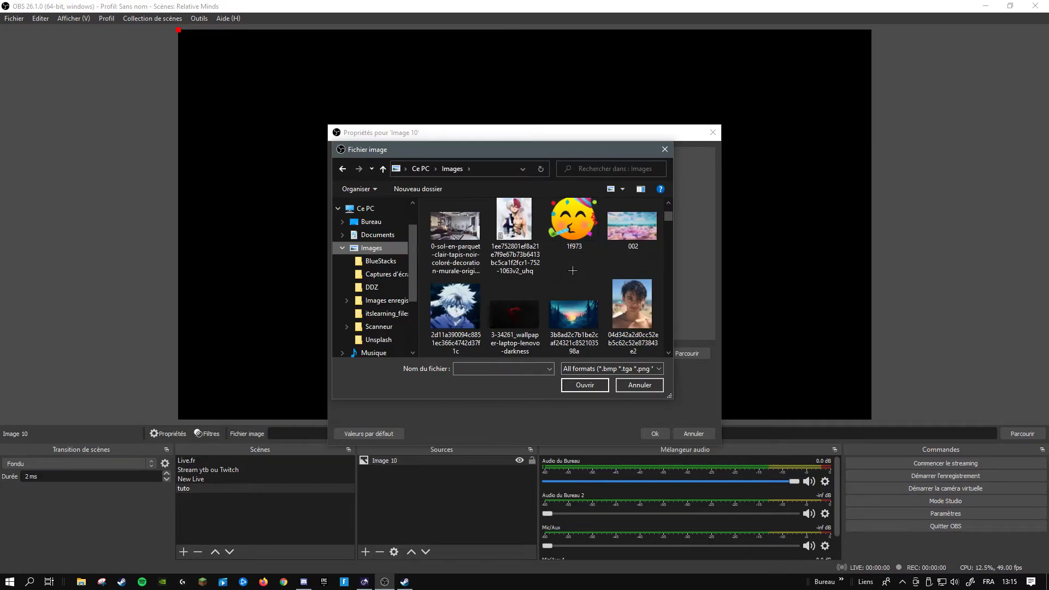
scroll(578, 273, "down", 1)
scroll(585, 248, "down", 1)
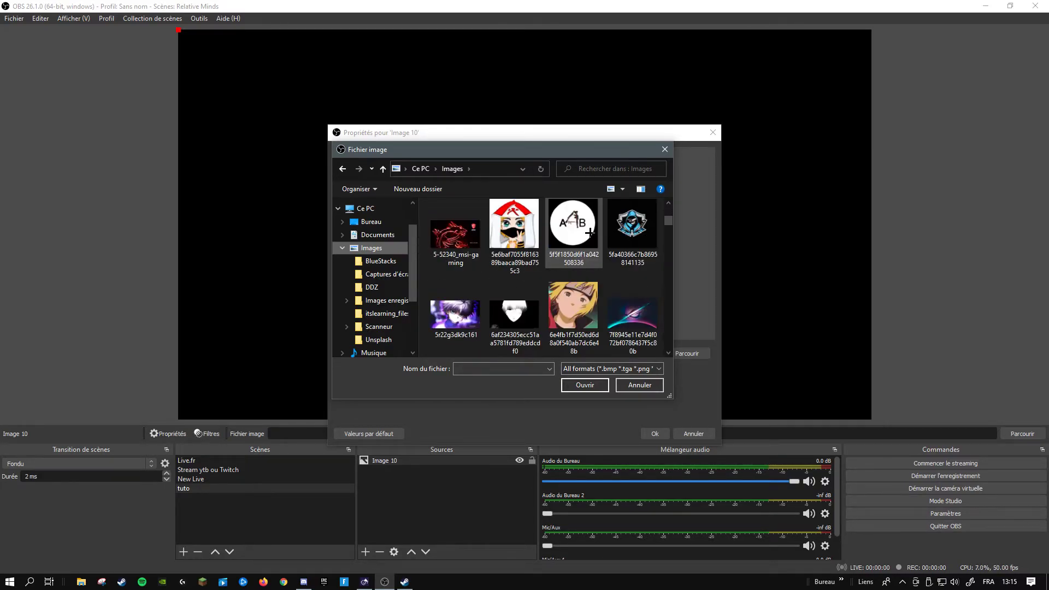
scroll(579, 279, "up", 1)
double_click(578, 279)
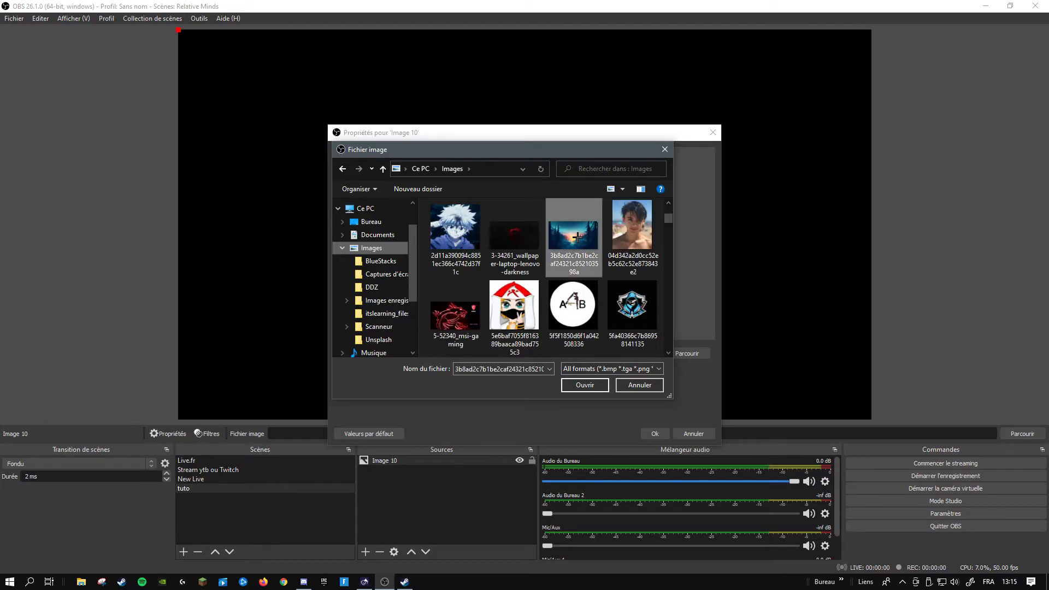
left_click(661, 434)
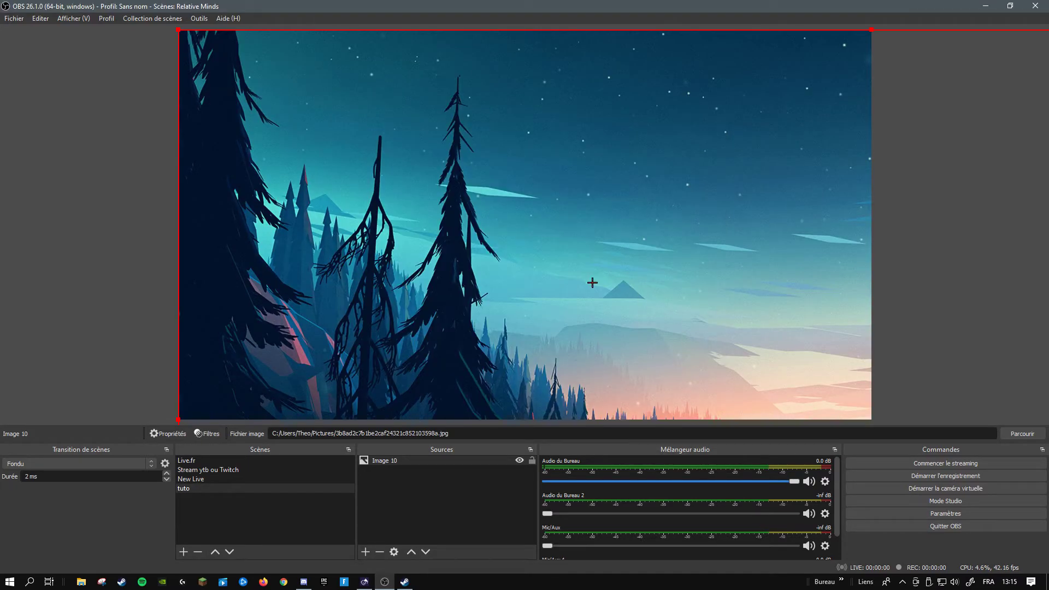
- Transform the forest image source so that it fits the whole canvas, and deselect it
right_click(584, 361)
left_click(421, 237)
right_click(448, 213)
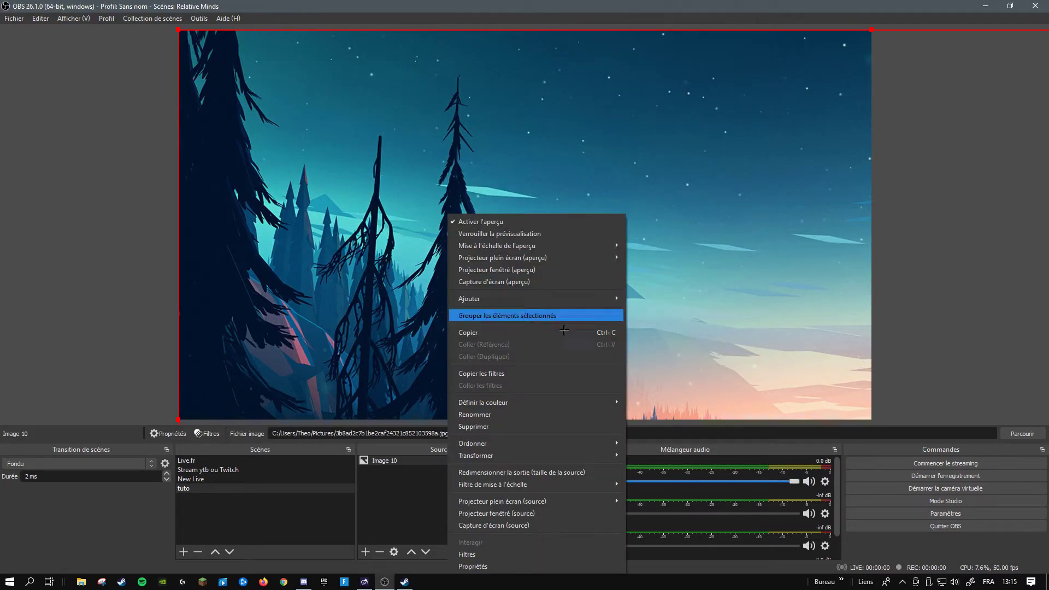
mouse_move(577, 448)
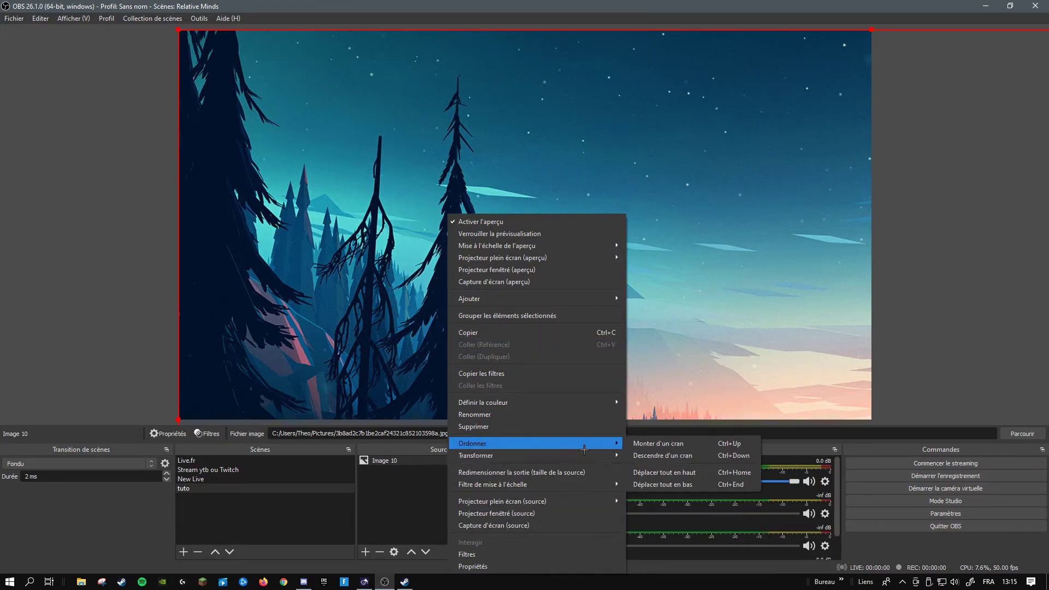
left_click(670, 552)
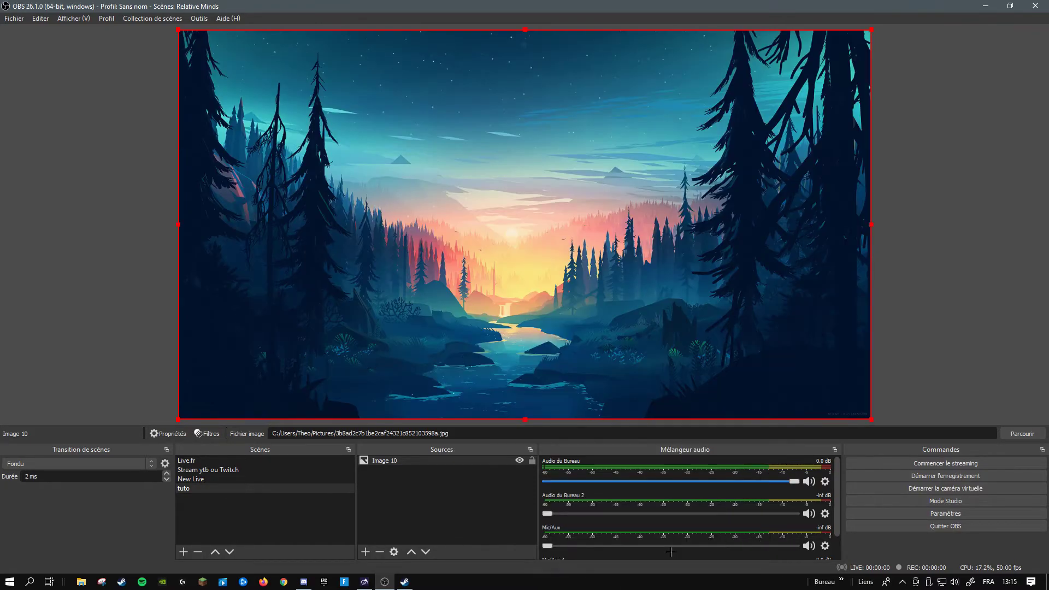
left_click(480, 487)
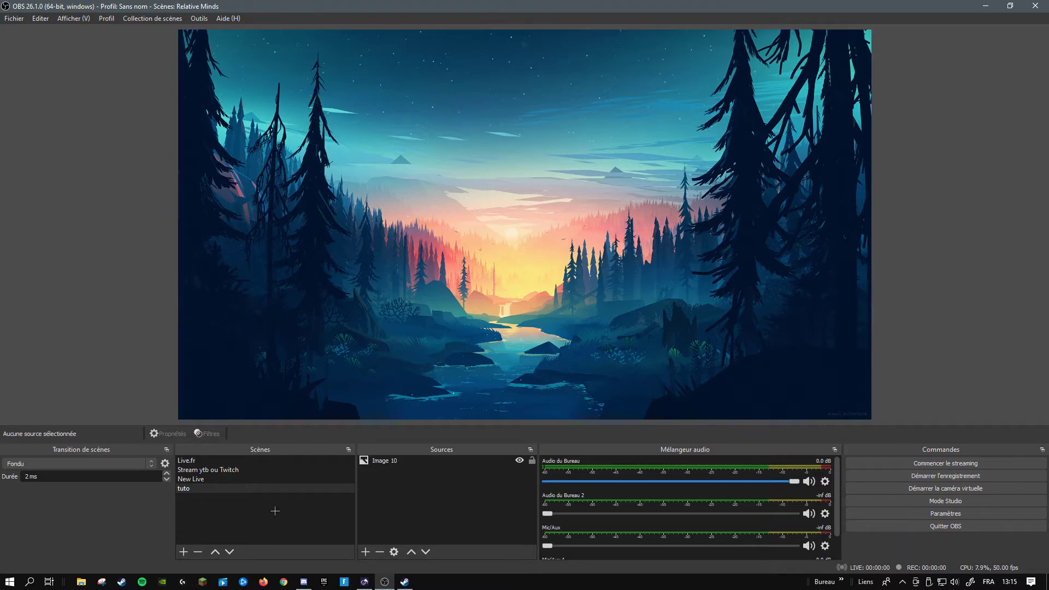
- Add a new video capture device source showing Animaze Virtual Camera, and shrink it into the canvas's lower-right corner at about 40% of its width
left_click(365, 551)
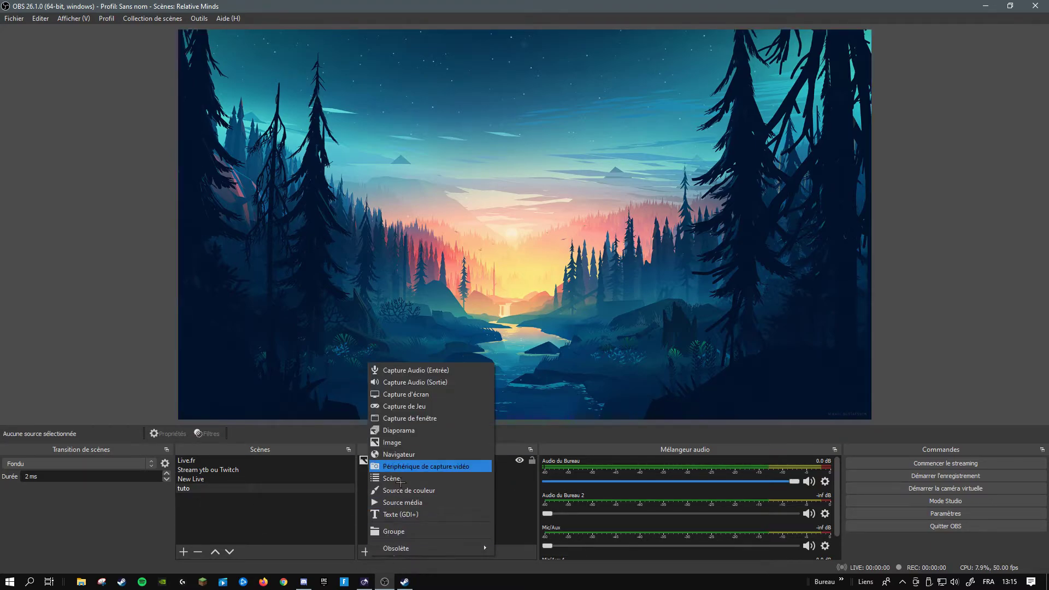
left_click(373, 561)
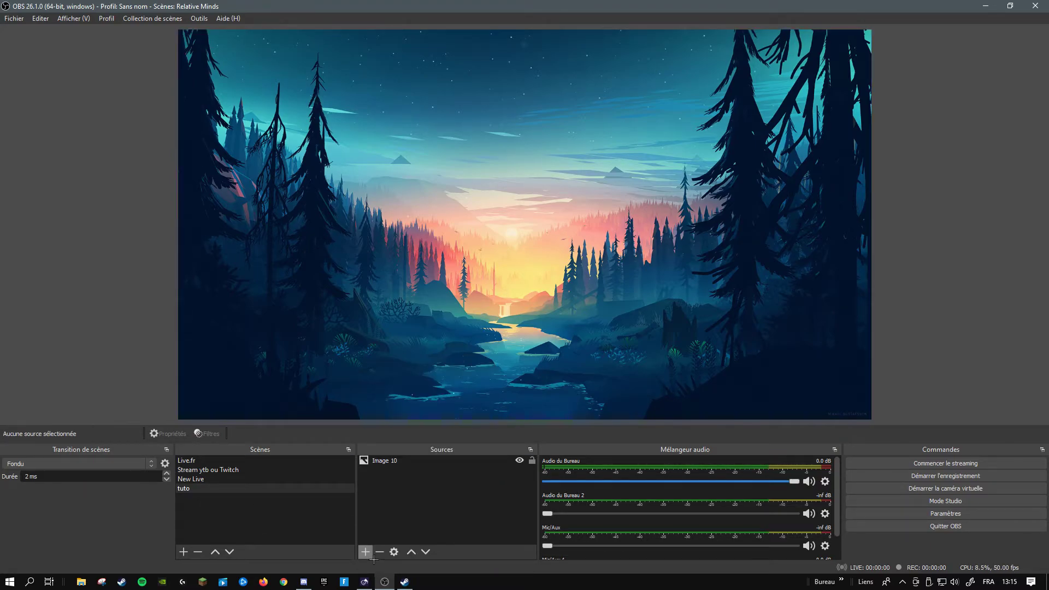
left_click(366, 552)
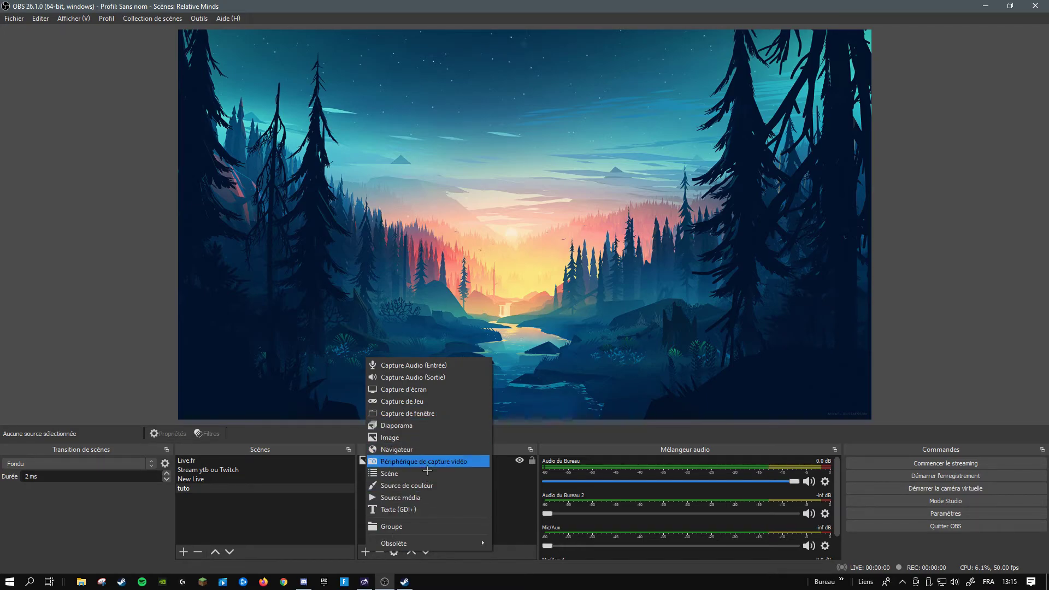
left_click(471, 462)
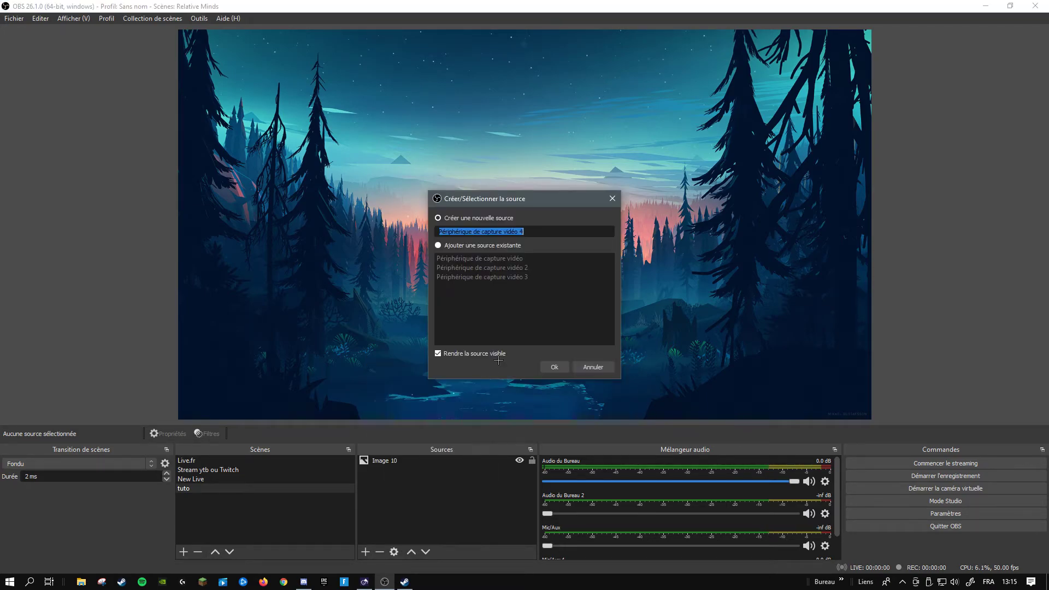
left_click(552, 366)
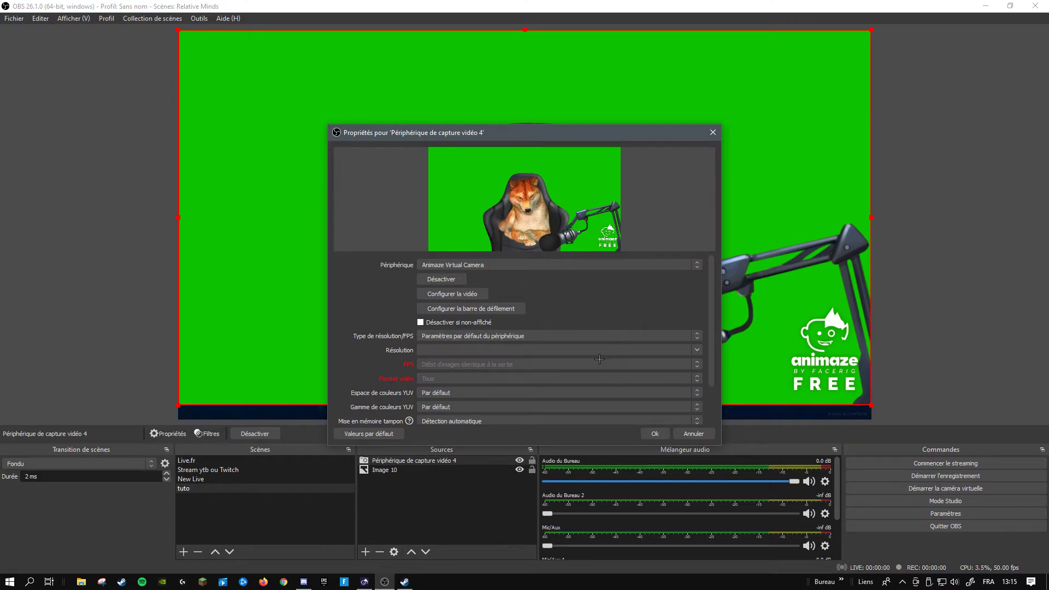
left_click(653, 434)
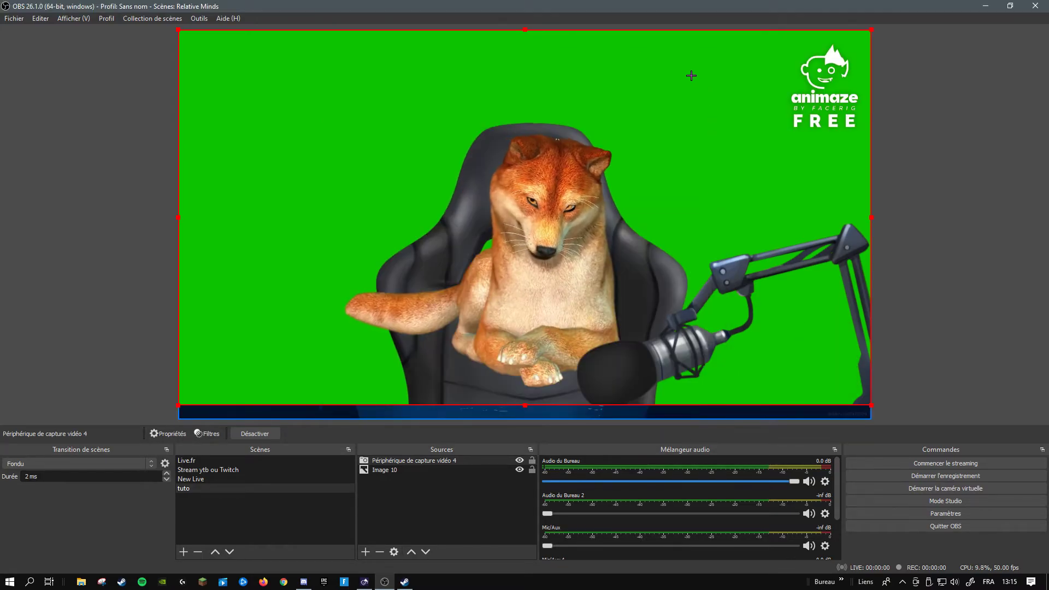
left_click_drag(183, 35, 657, 298)
left_click(940, 321)
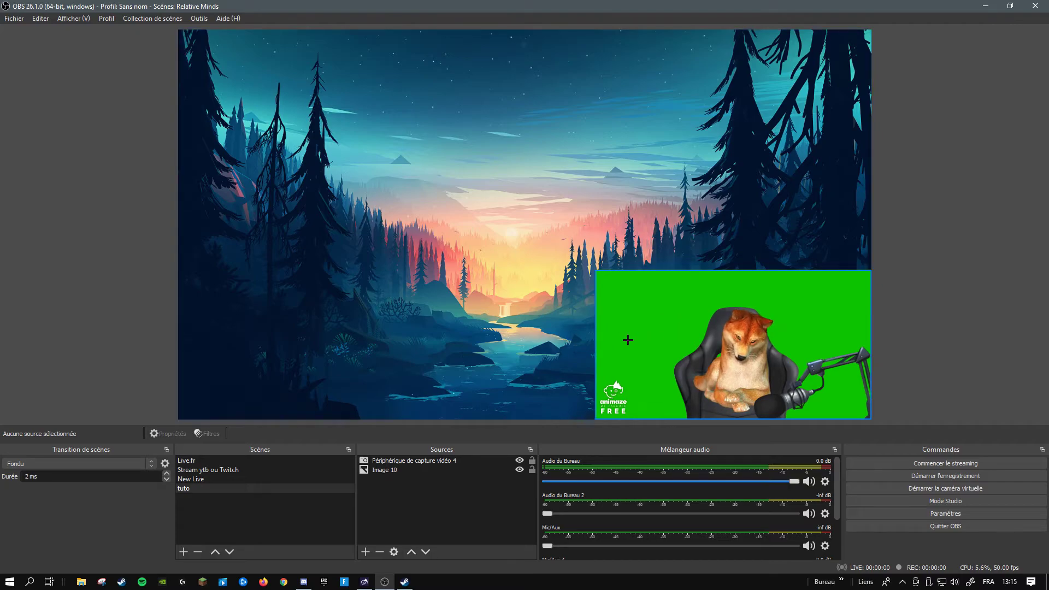
- Add an Incrustation par chrominance (Chroma Key) effect filter to the avatar's video capture source, keeping the default filter name
left_click(418, 461)
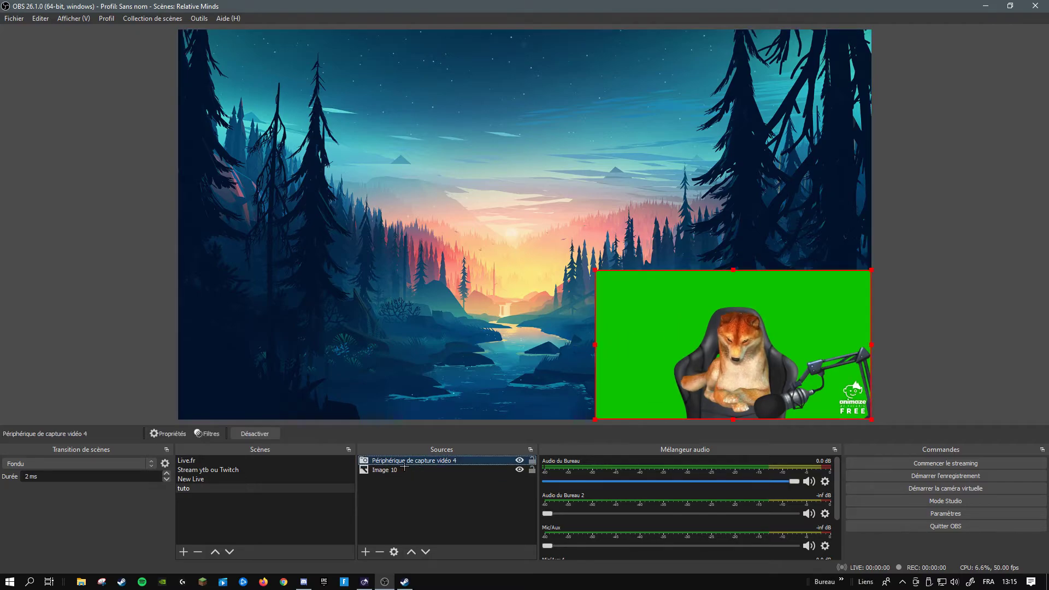
left_click(207, 434)
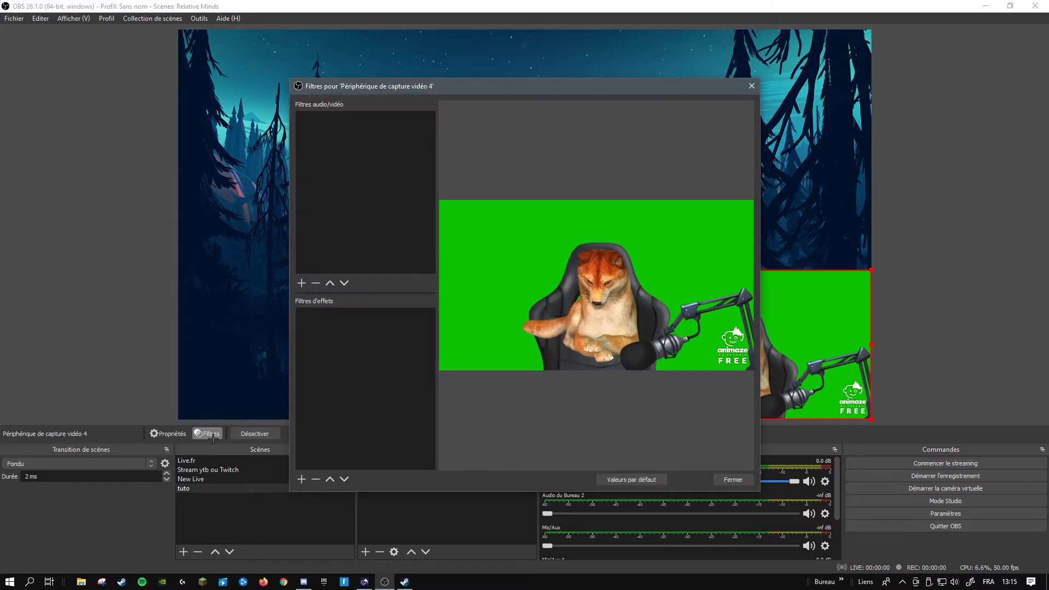
left_click(301, 479)
key("Up")
key("Up")
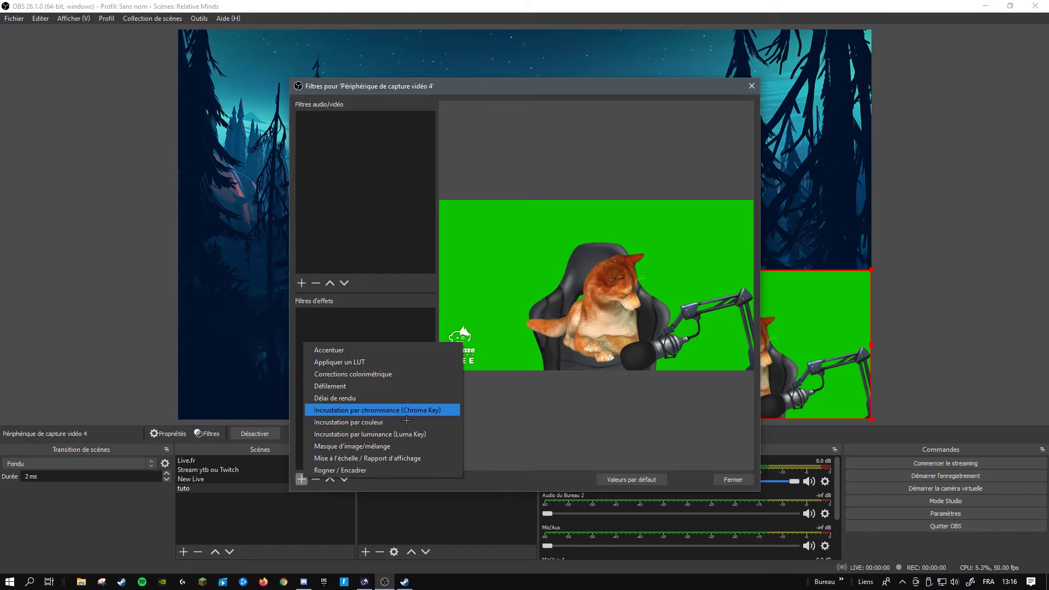
key("Up")
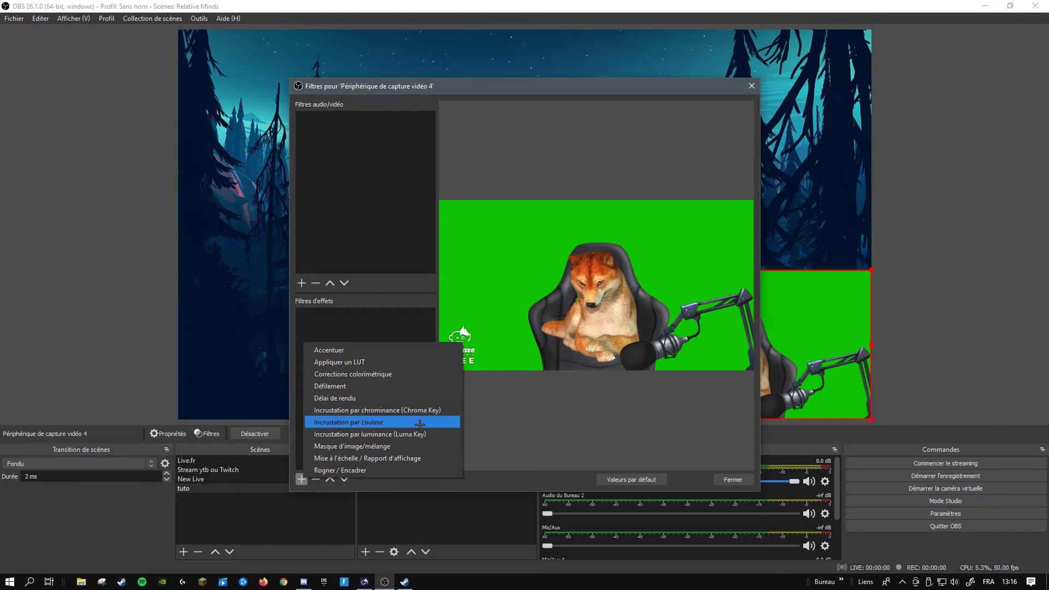
key("Up")
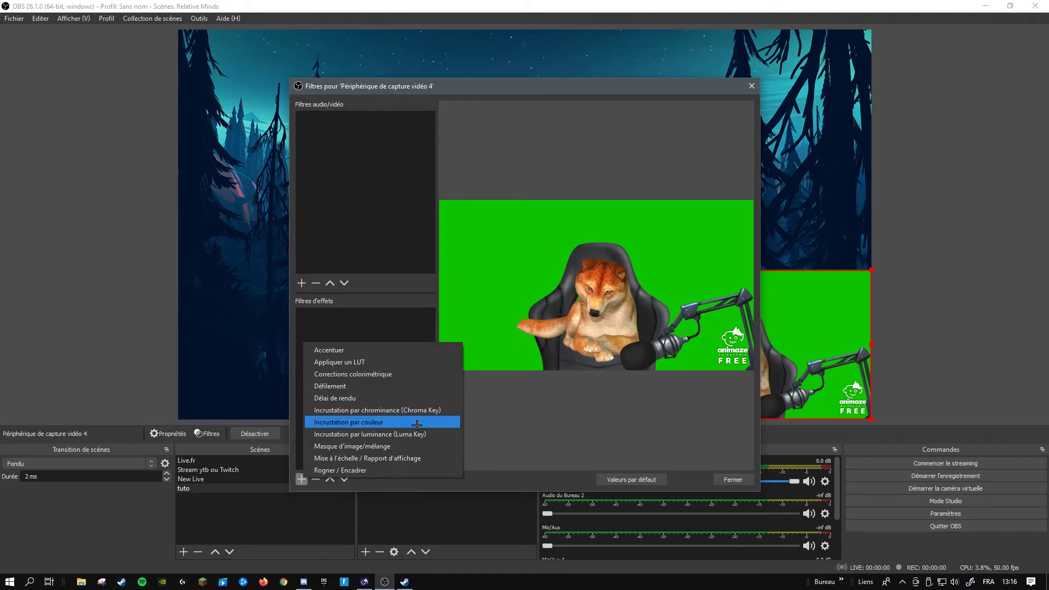
left_click(446, 409)
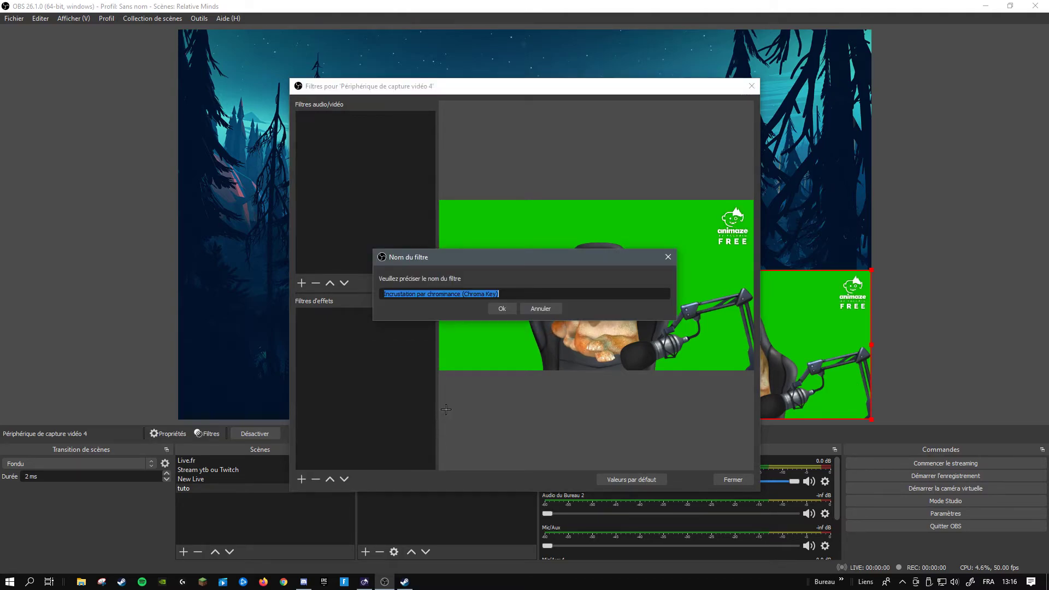
left_click(505, 310)
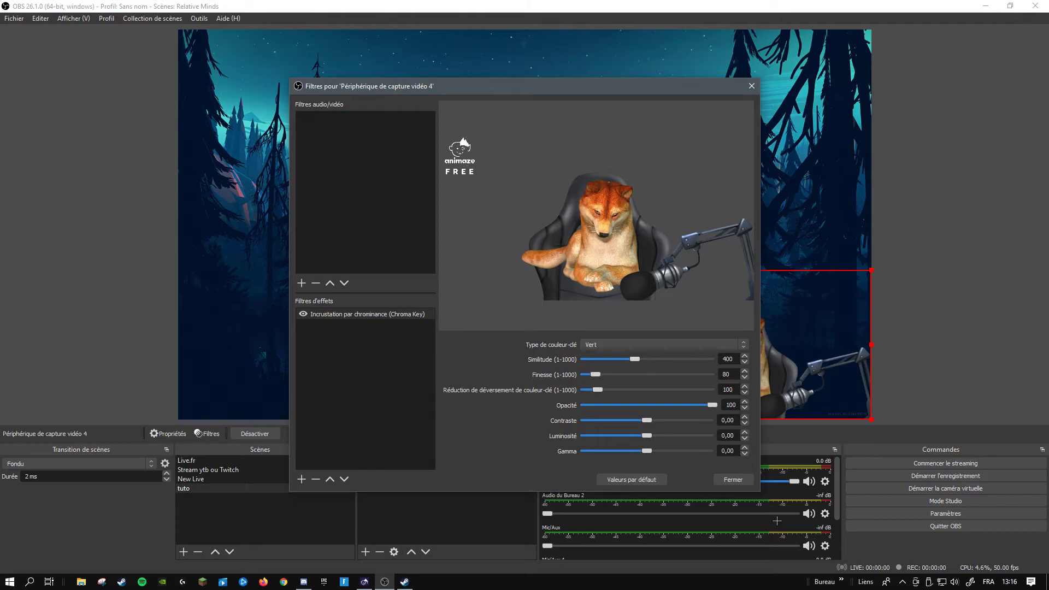
- Try Bleu as the key colour type of the chroma key filter and set it back to Vert
left_click(655, 345)
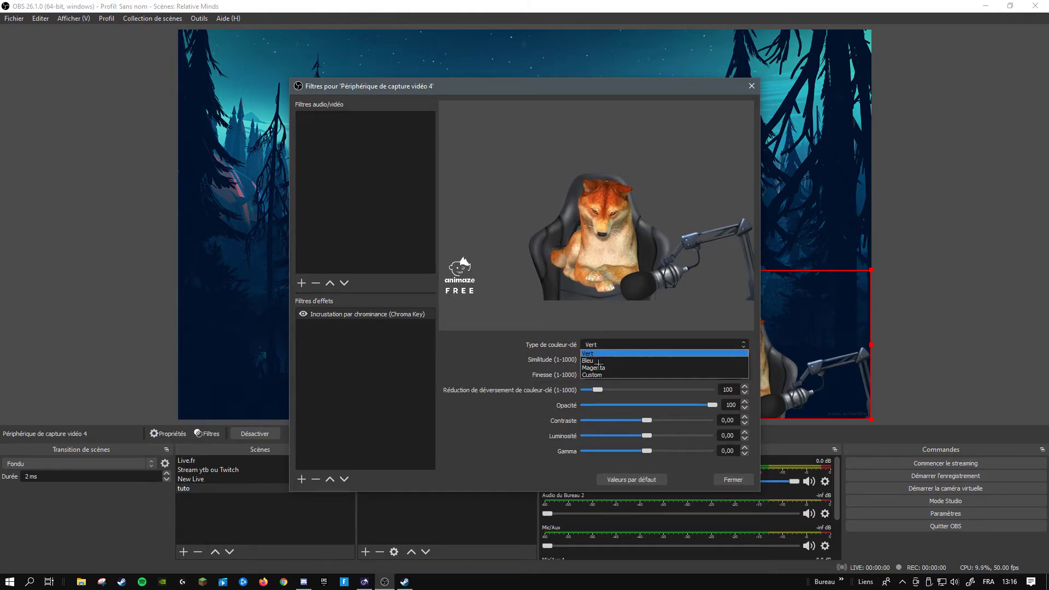
left_click(612, 367)
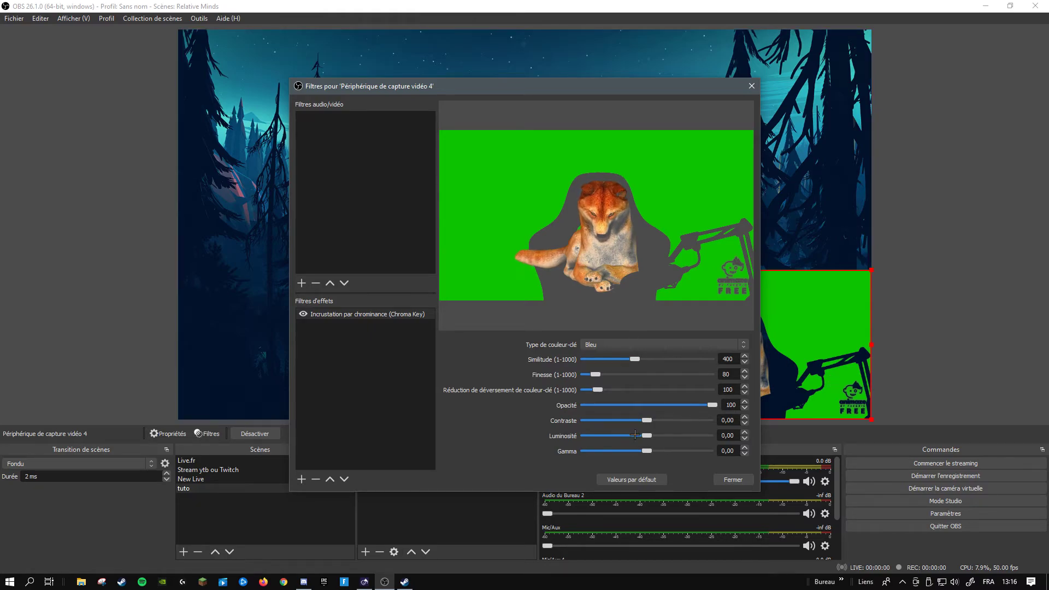
left_click(609, 344)
left_click(593, 354)
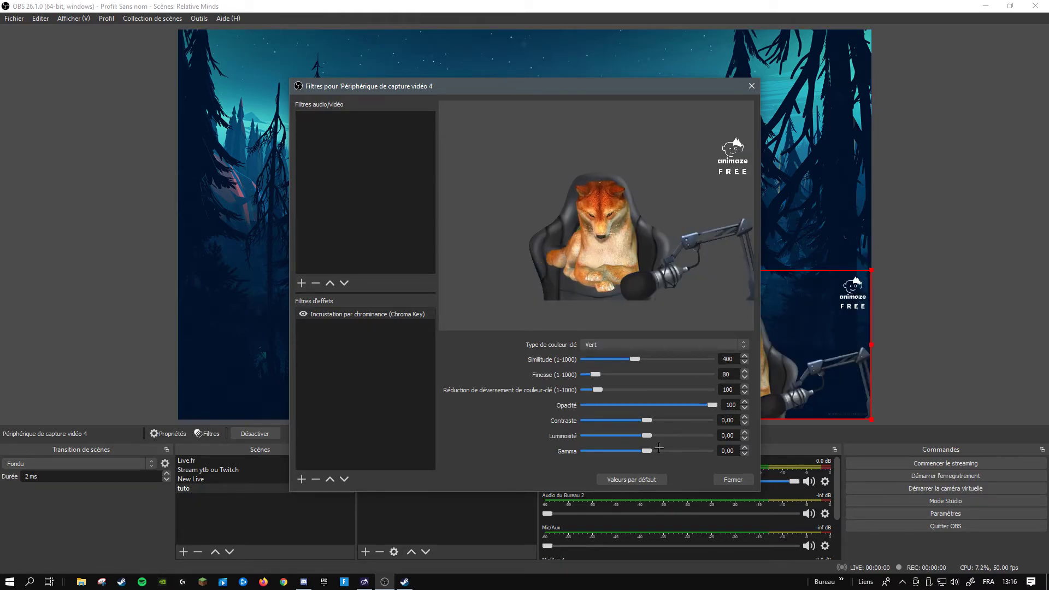
- Close the filters, shift the avatar source partly past the canvas's right edge, shrink it slightly and deselect it
left_click(733, 479)
left_click_drag(769, 340, 812, 338)
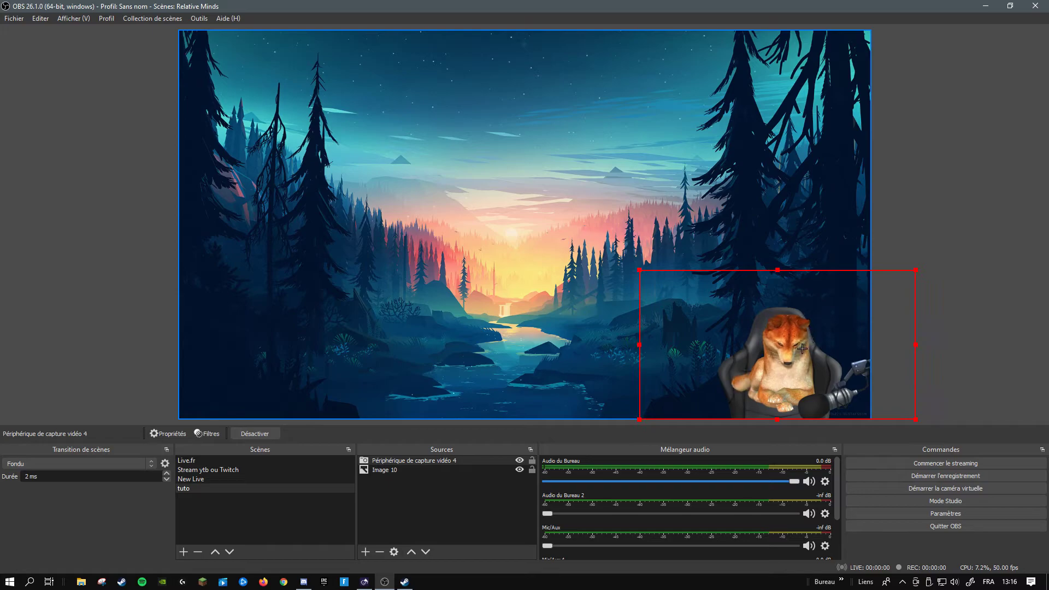
left_click_drag(655, 280, 680, 293)
left_click(894, 361)
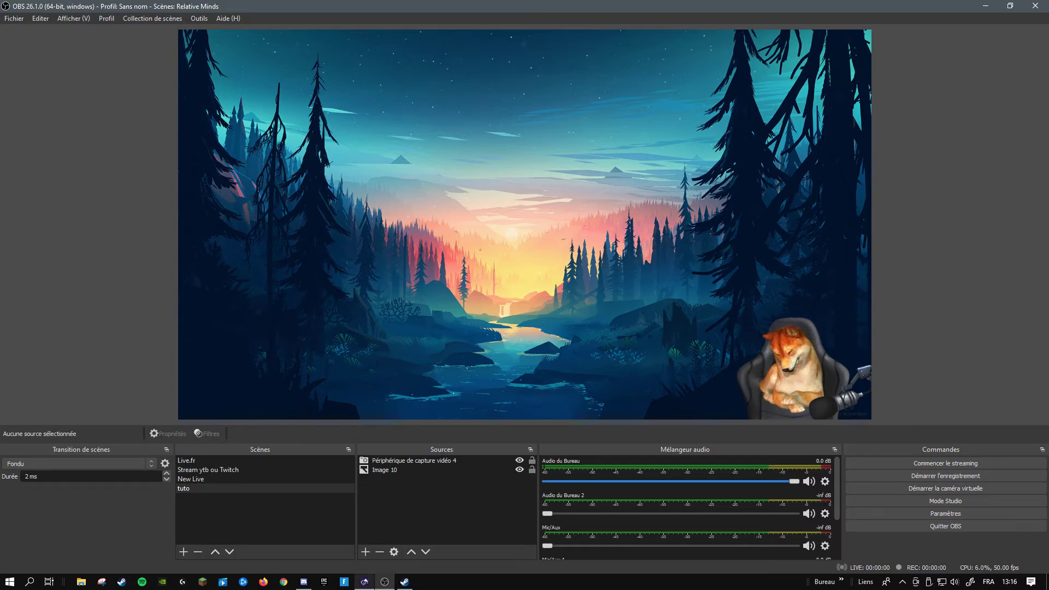
- Enlarge the avatar source beyond the canvas edges and reposition it so the dog sits roughly centred over the forest background
mouse_move(385, 582)
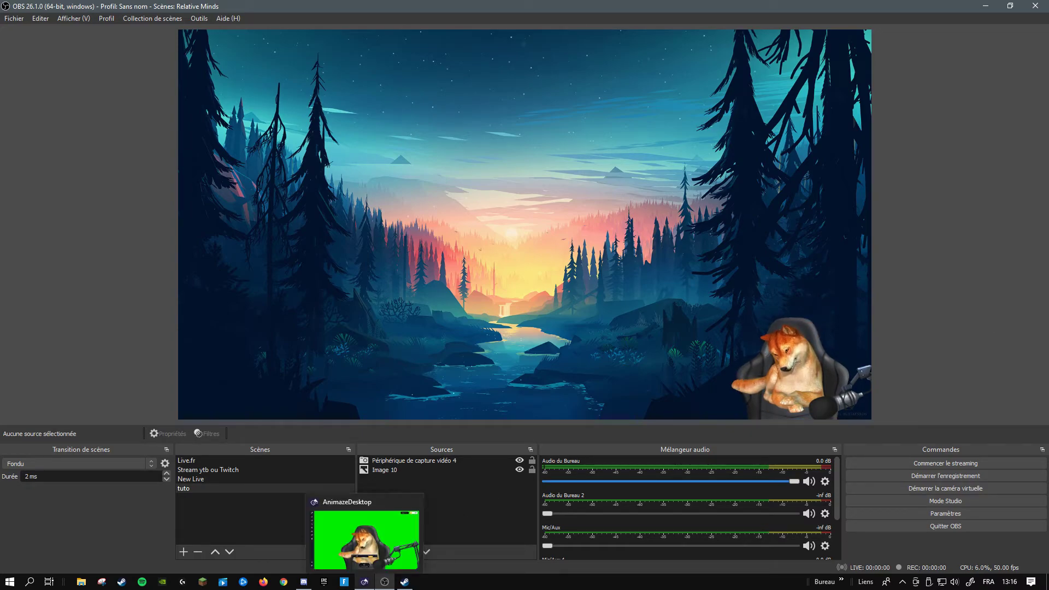
left_click(681, 324)
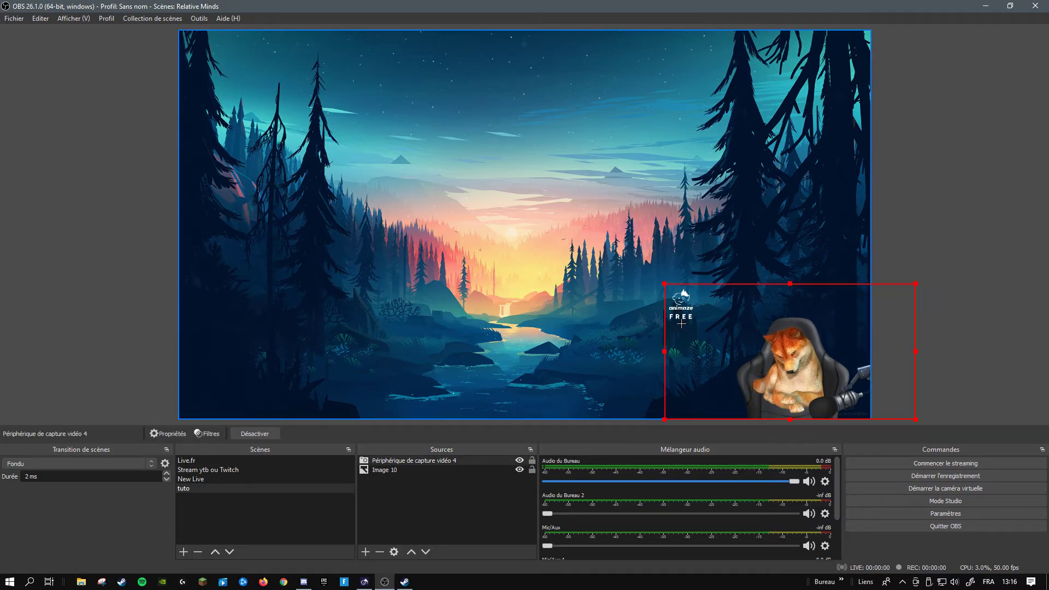
left_click_drag(665, 284, 104, 27)
left_click_drag(367, 152, 457, 187)
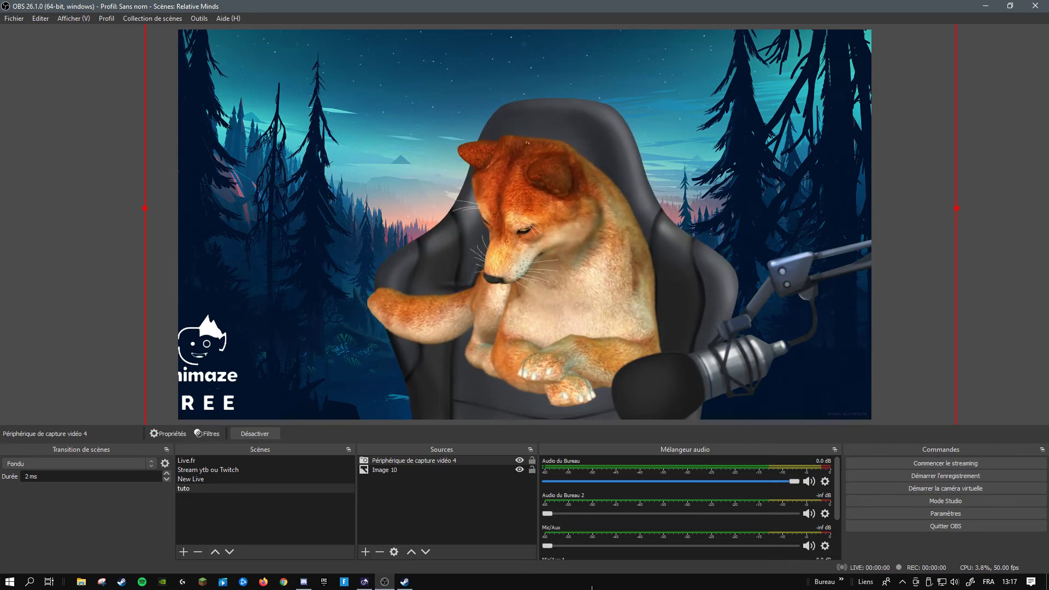
left_click(144, 463)
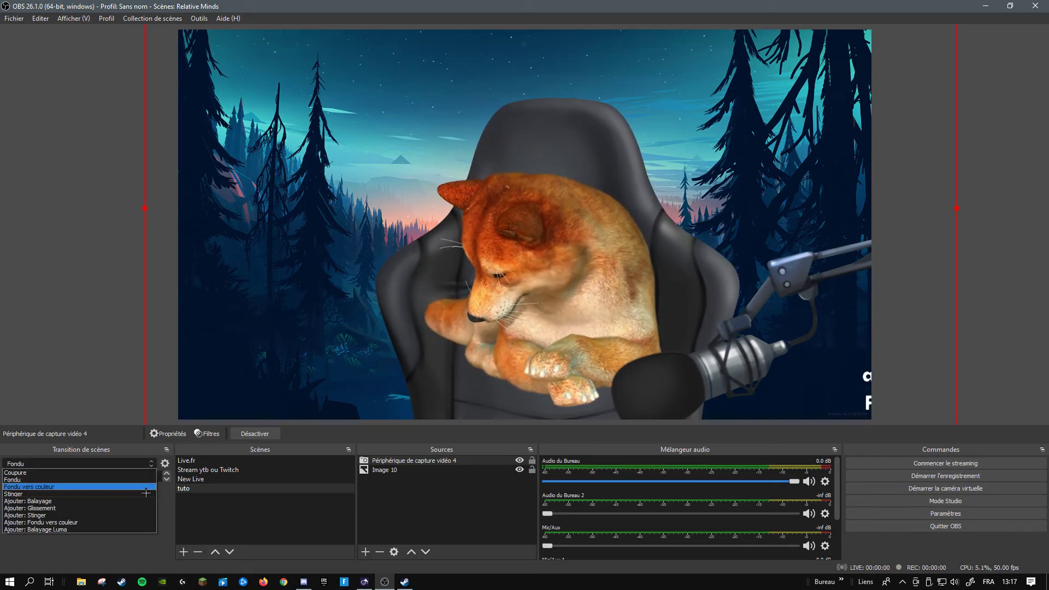
left_click(13, 371)
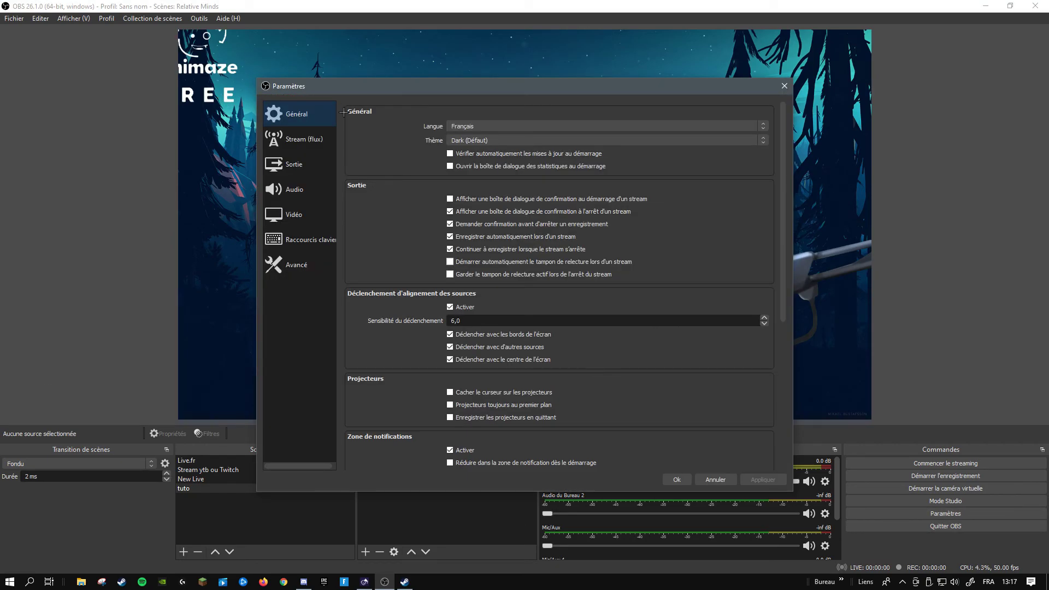
- Look through the stream, output, audio, video, hotkey and advanced pages of the OBS settings, and close the settings
left_click(297, 145)
left_click(309, 165)
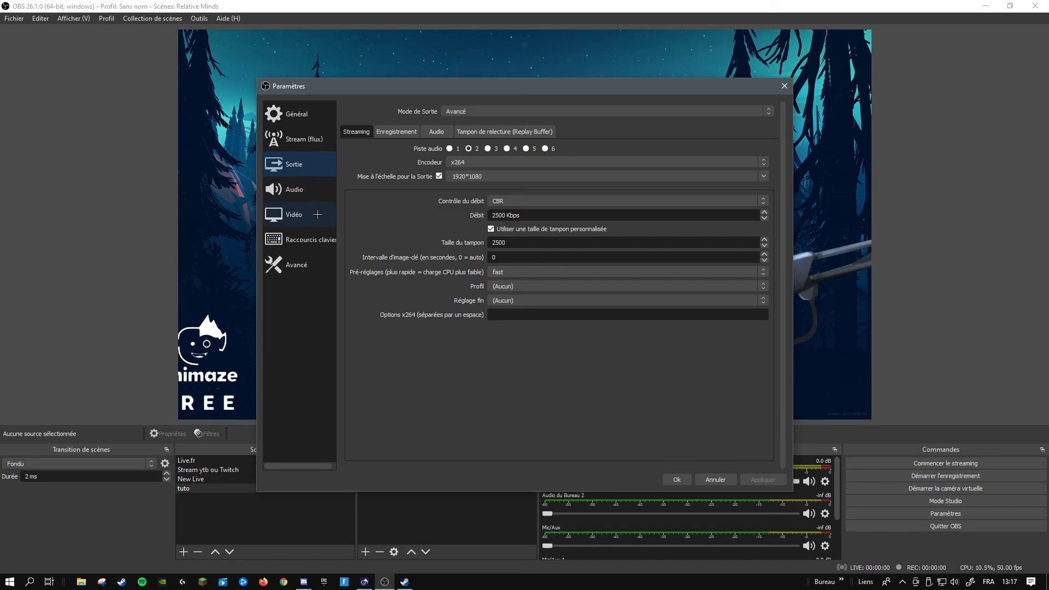
left_click(304, 192)
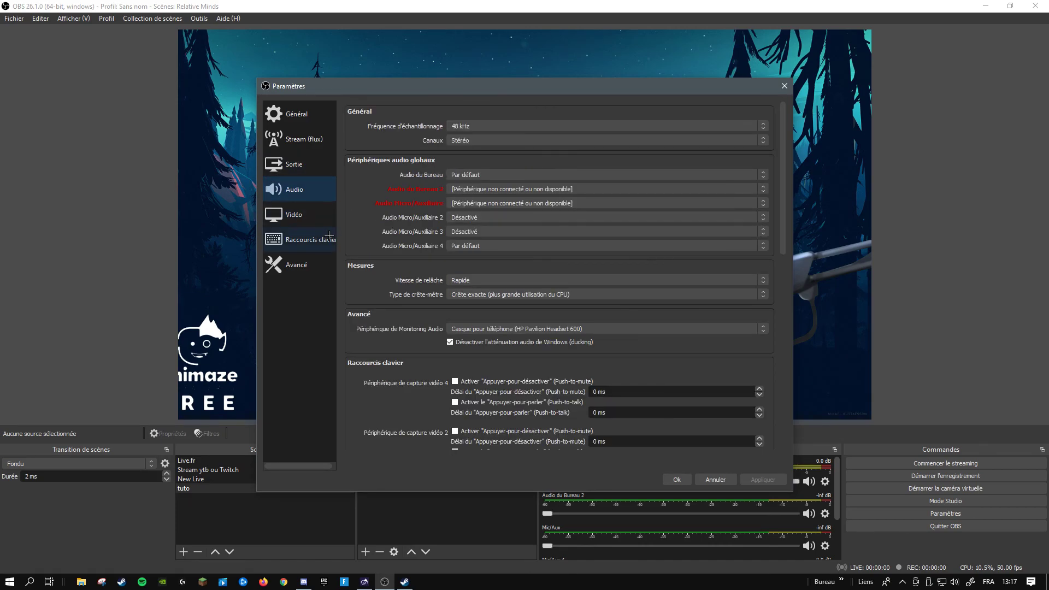
left_click(303, 214)
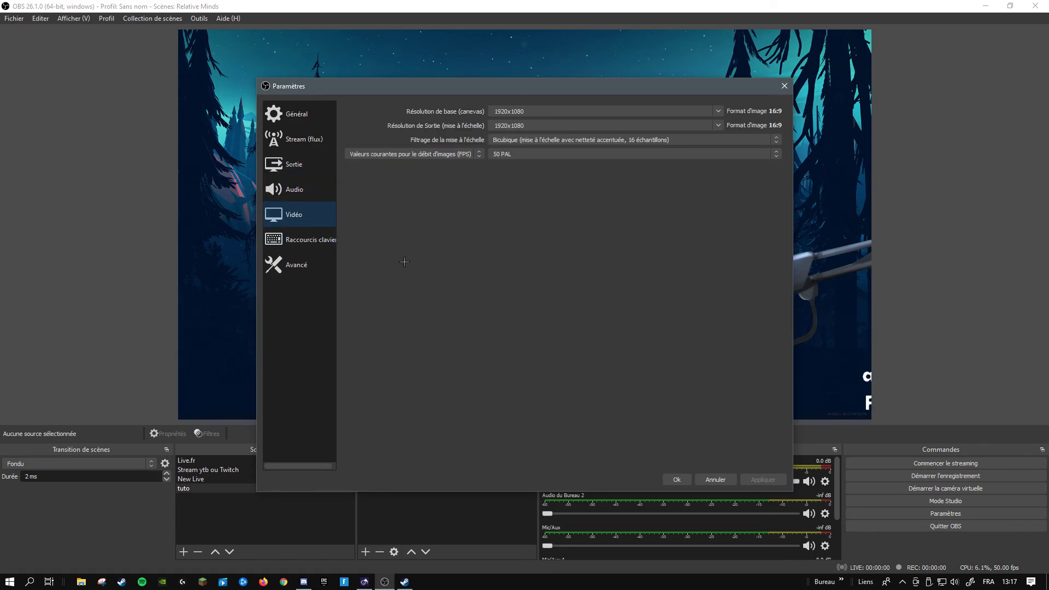
left_click(291, 246)
left_click(298, 266)
scroll(497, 302, "down", 3)
scroll(498, 302, "down", 2)
scroll(614, 380, "up", 4)
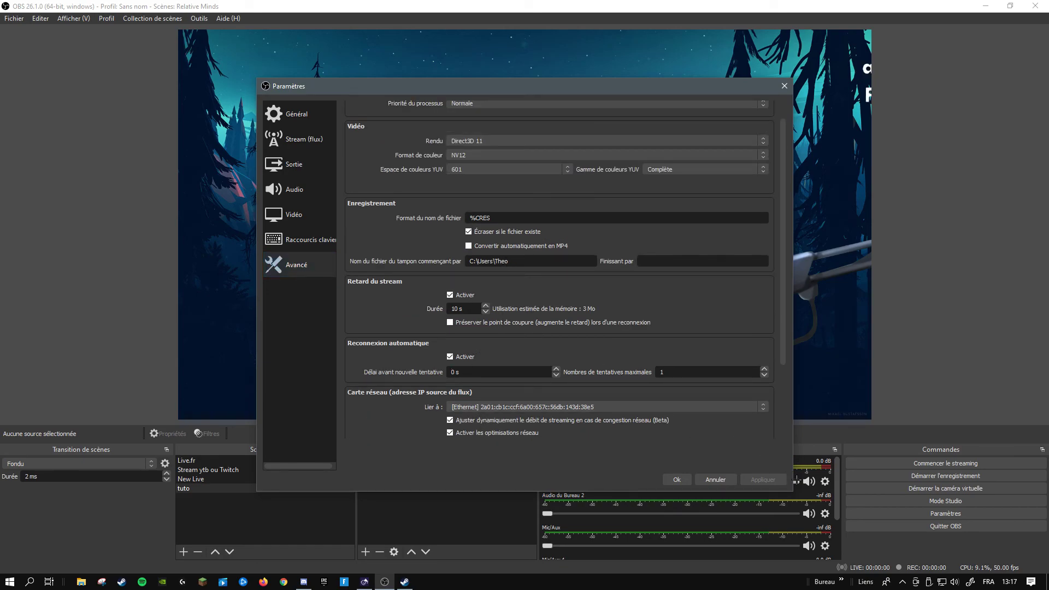
left_click(677, 480)
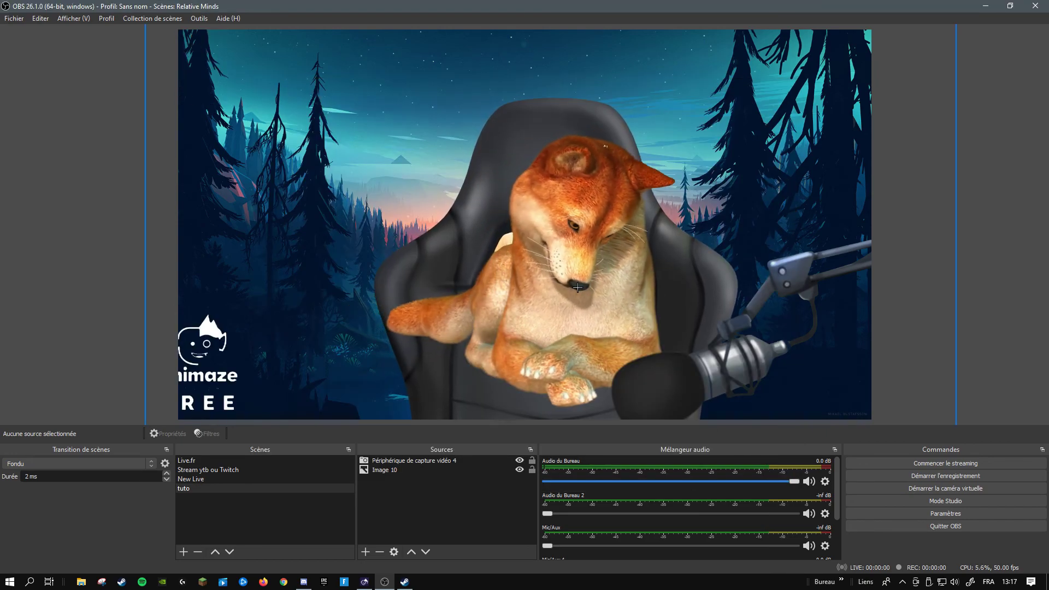